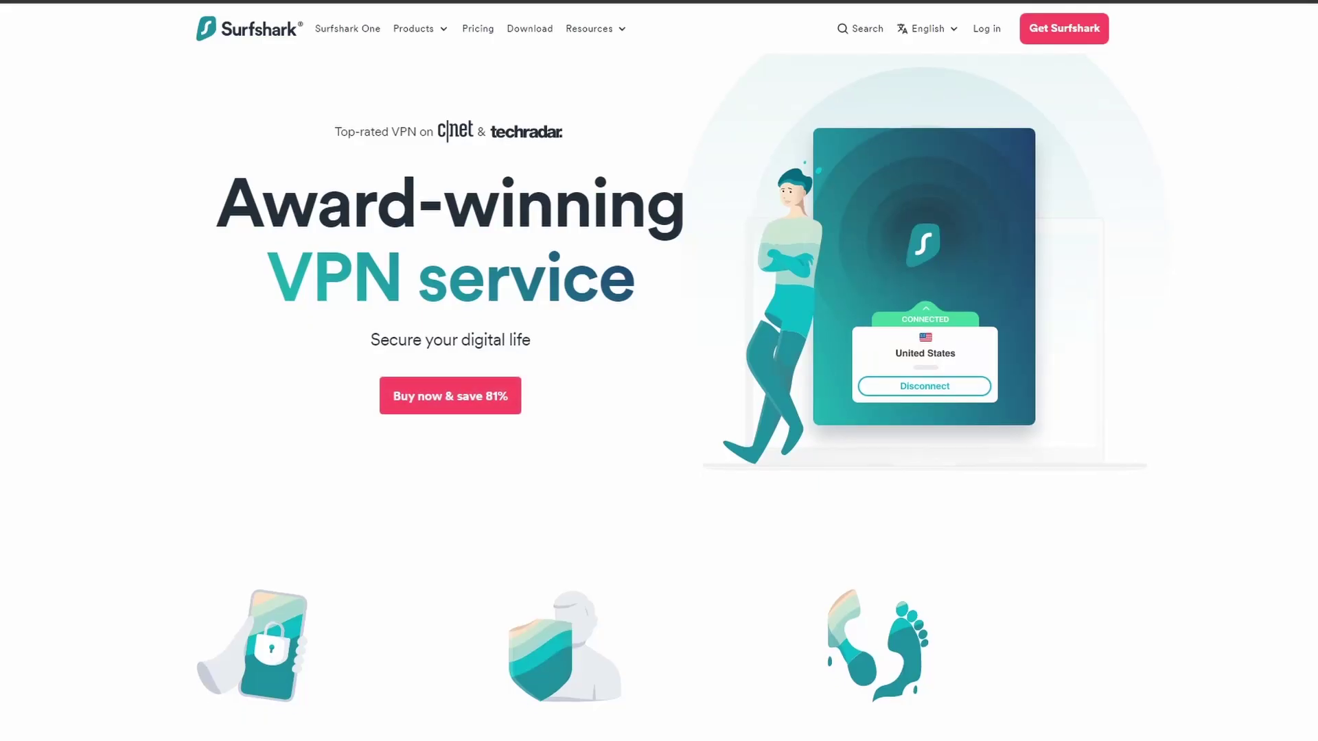
scroll(658, 411, "down", 5)
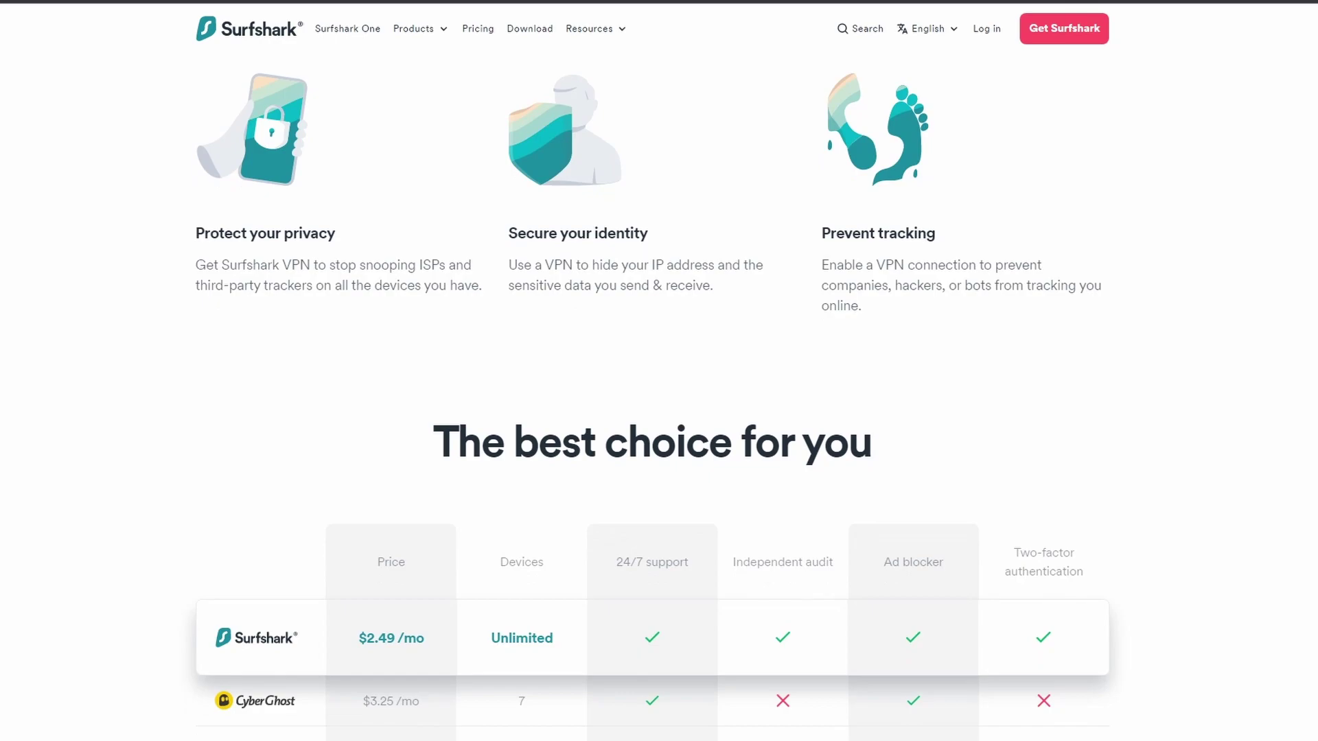
scroll(660, 412, "down", 5)
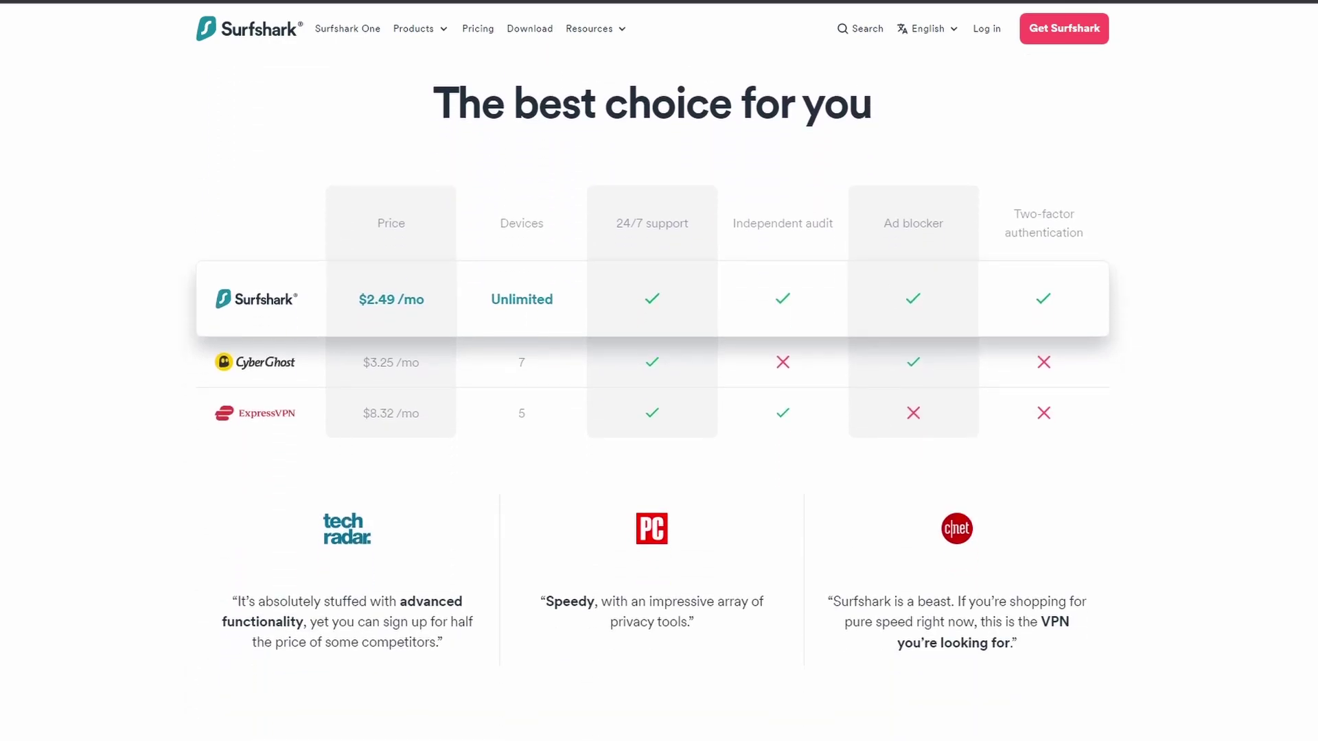
scroll(659, 412, "down", 3)
scroll(659, 412, "down", 8)
scroll(659, 413, "down", 4)
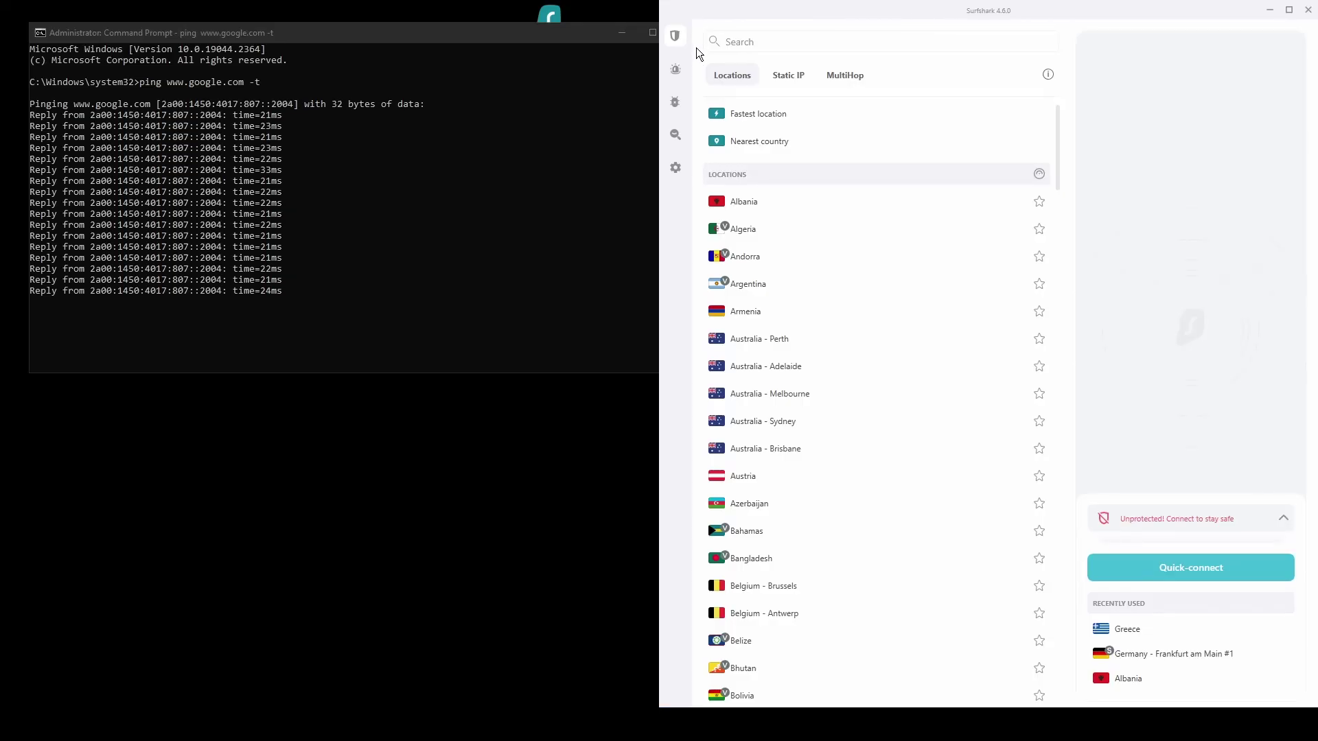
Keep Surfshark's protocol on OpenVPN (UDP), then connect to the fastest location (Athens, Greece).
left_click(692, 167)
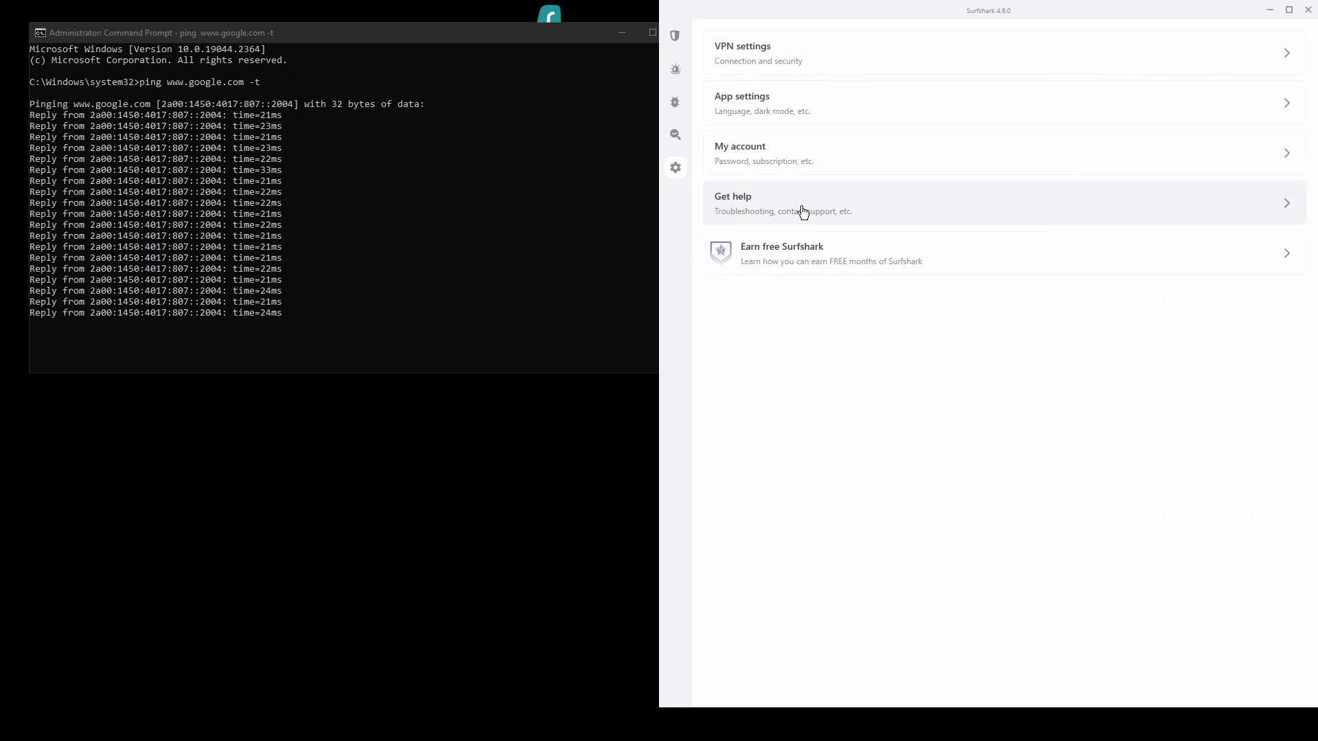
left_click(788, 53)
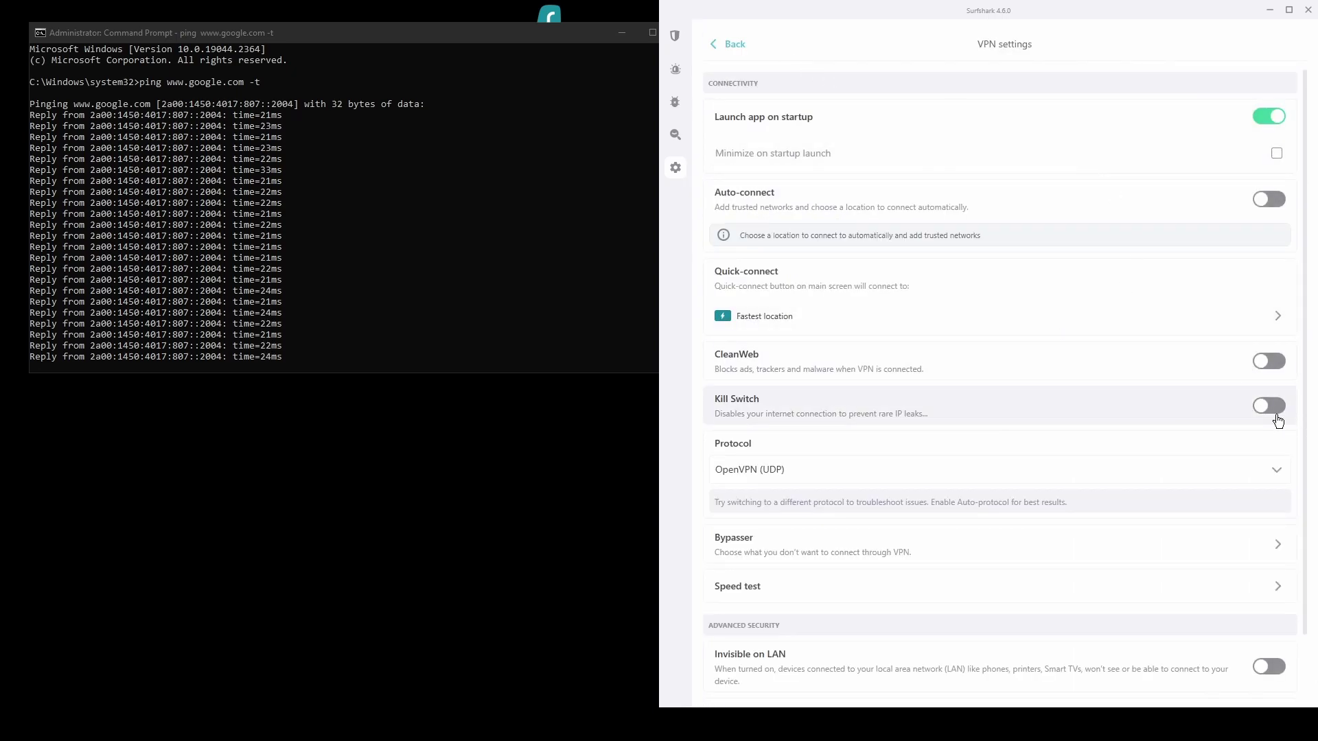
left_click(1009, 471)
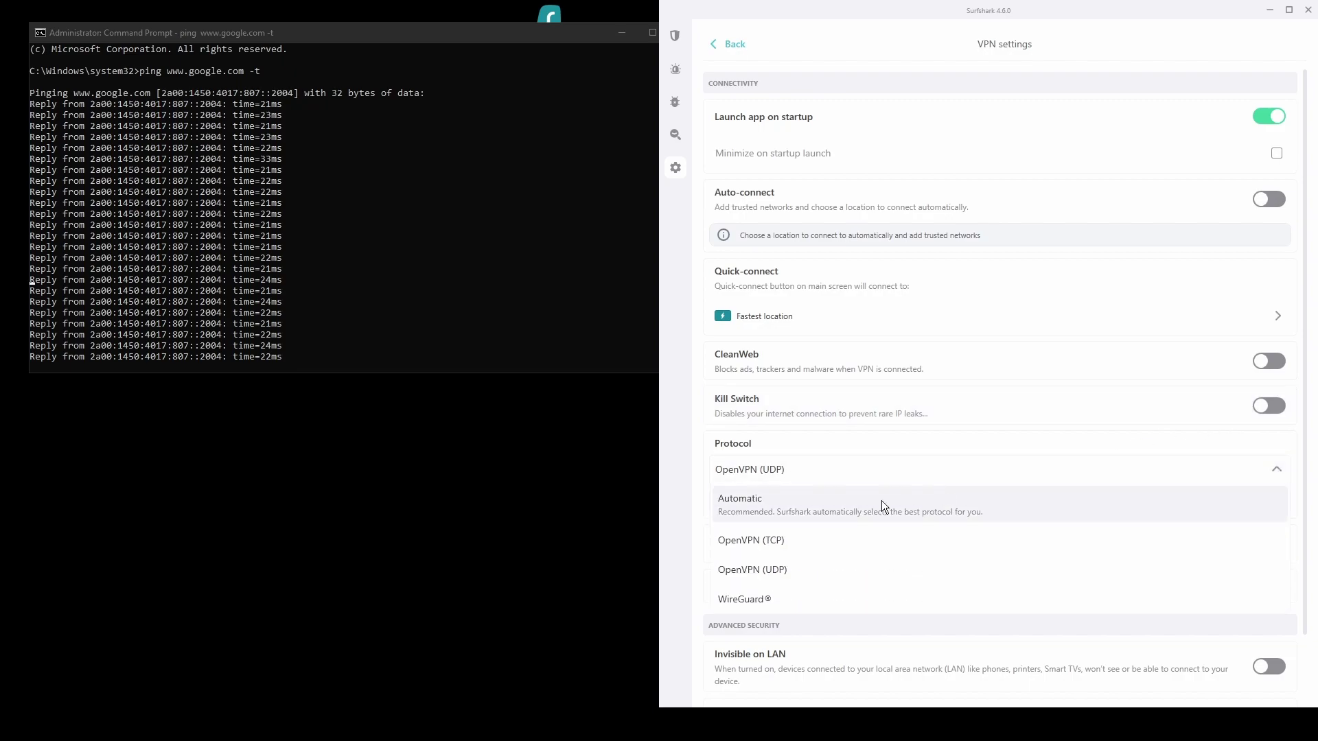
left_click(775, 570)
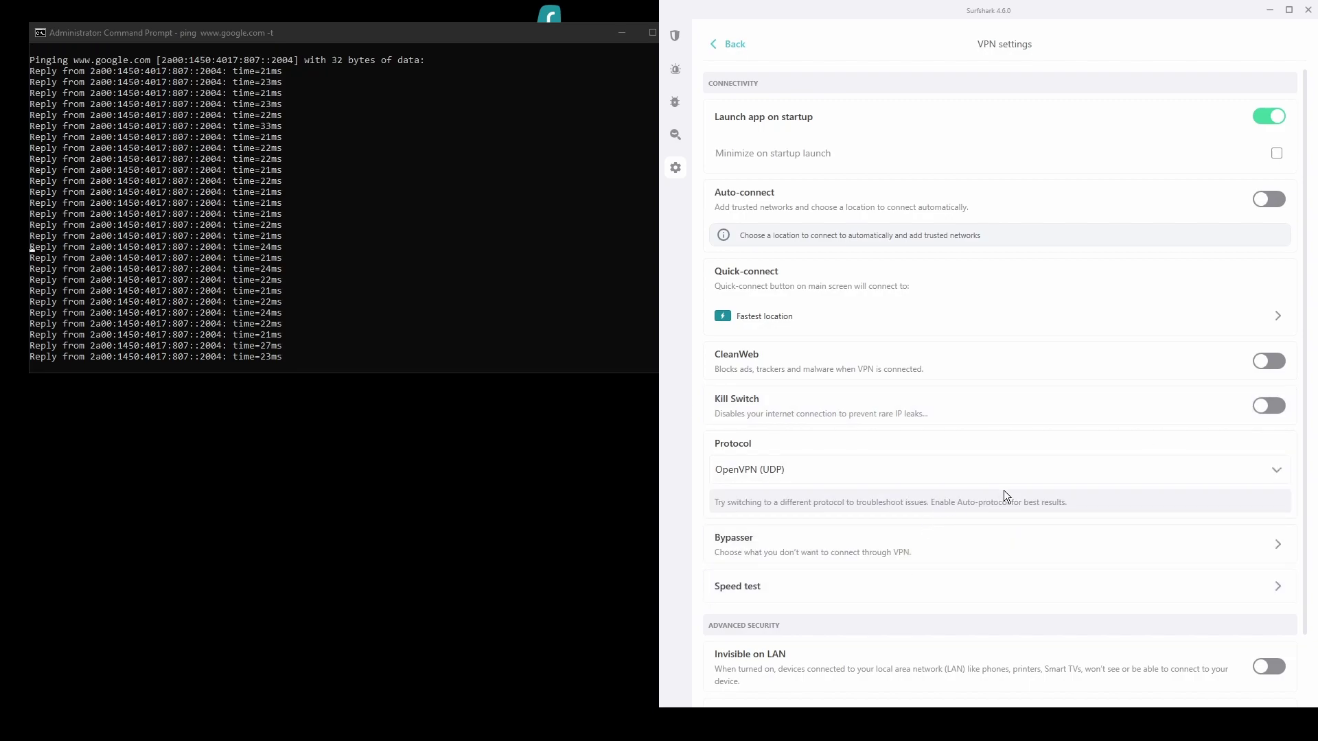
scroll(1010, 494, "down", 1)
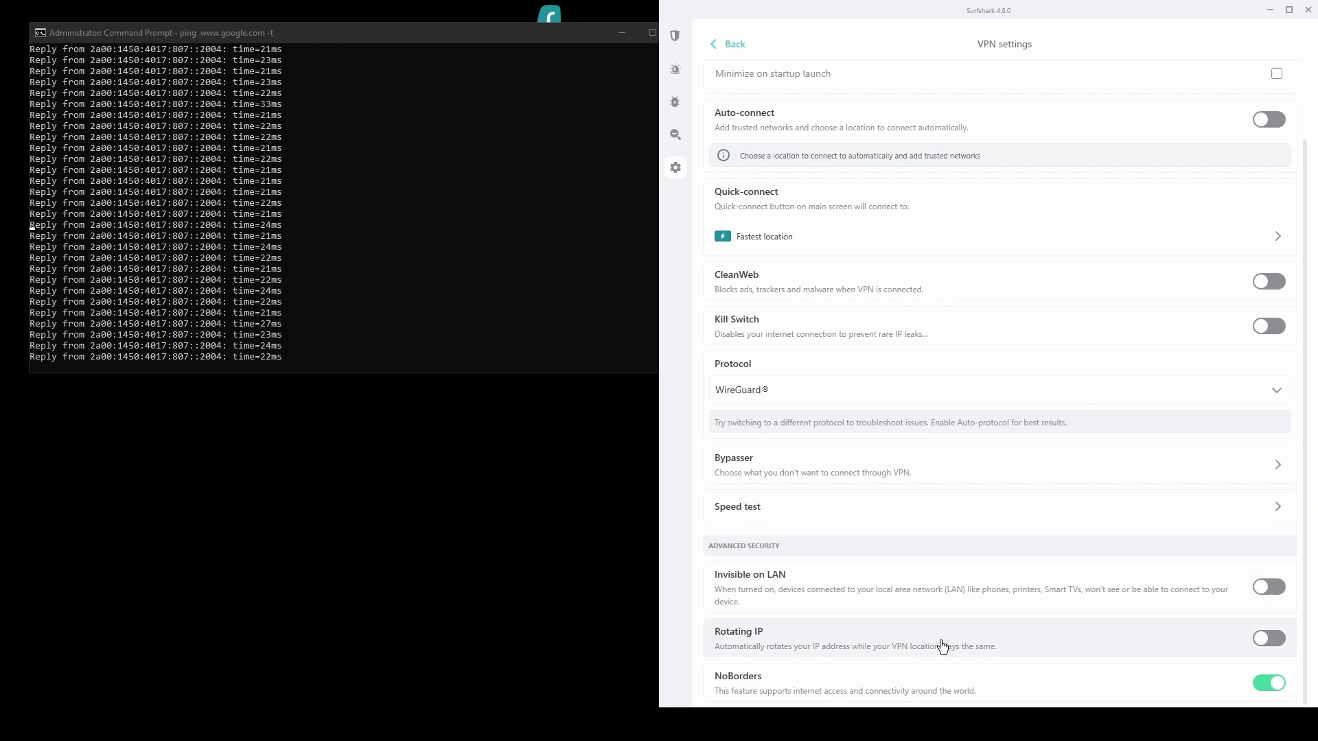
scroll(889, 430, "up", 1)
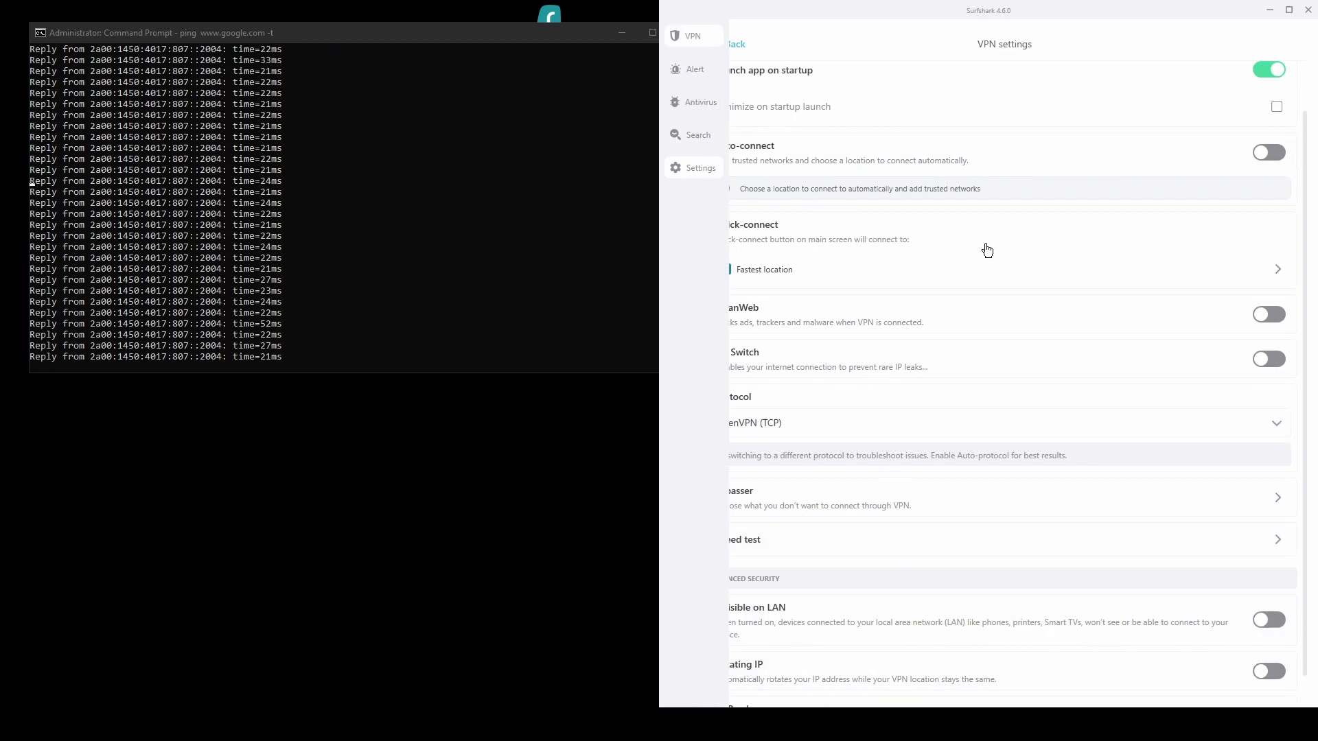
left_click(690, 35)
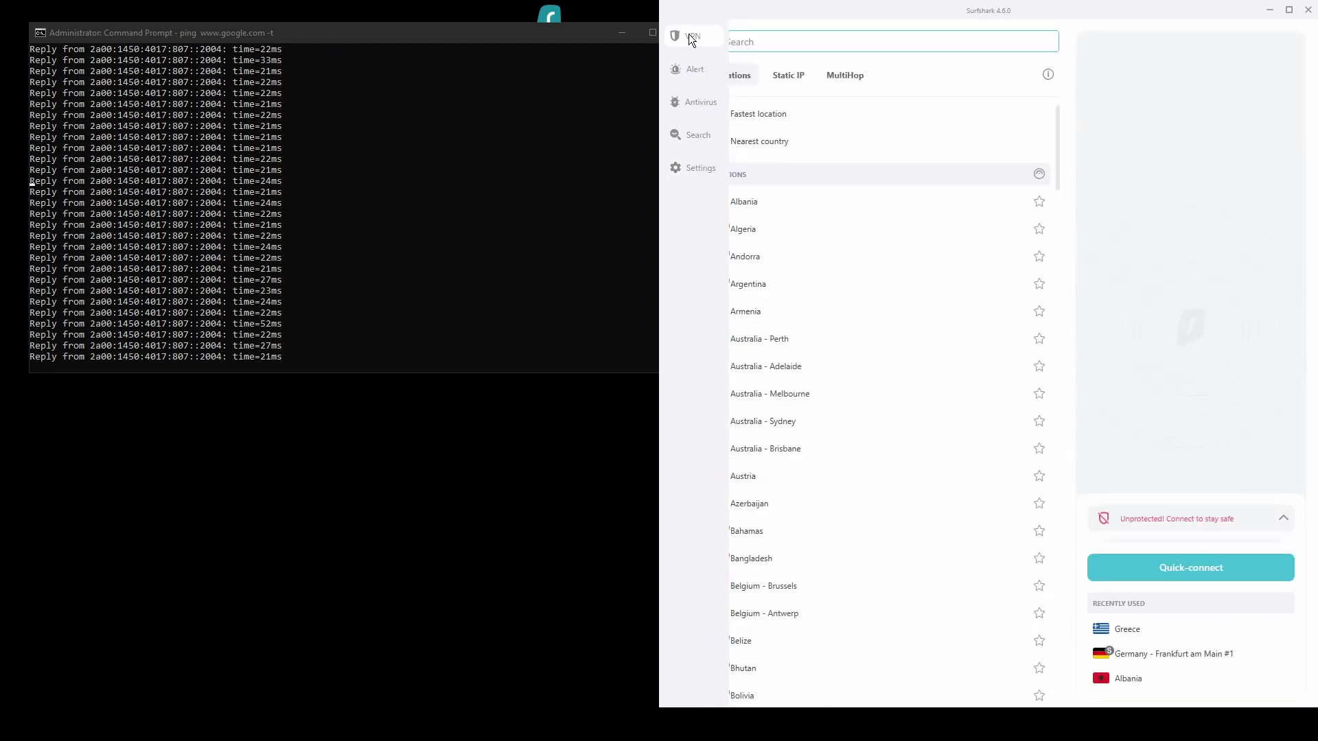
left_click(779, 115)
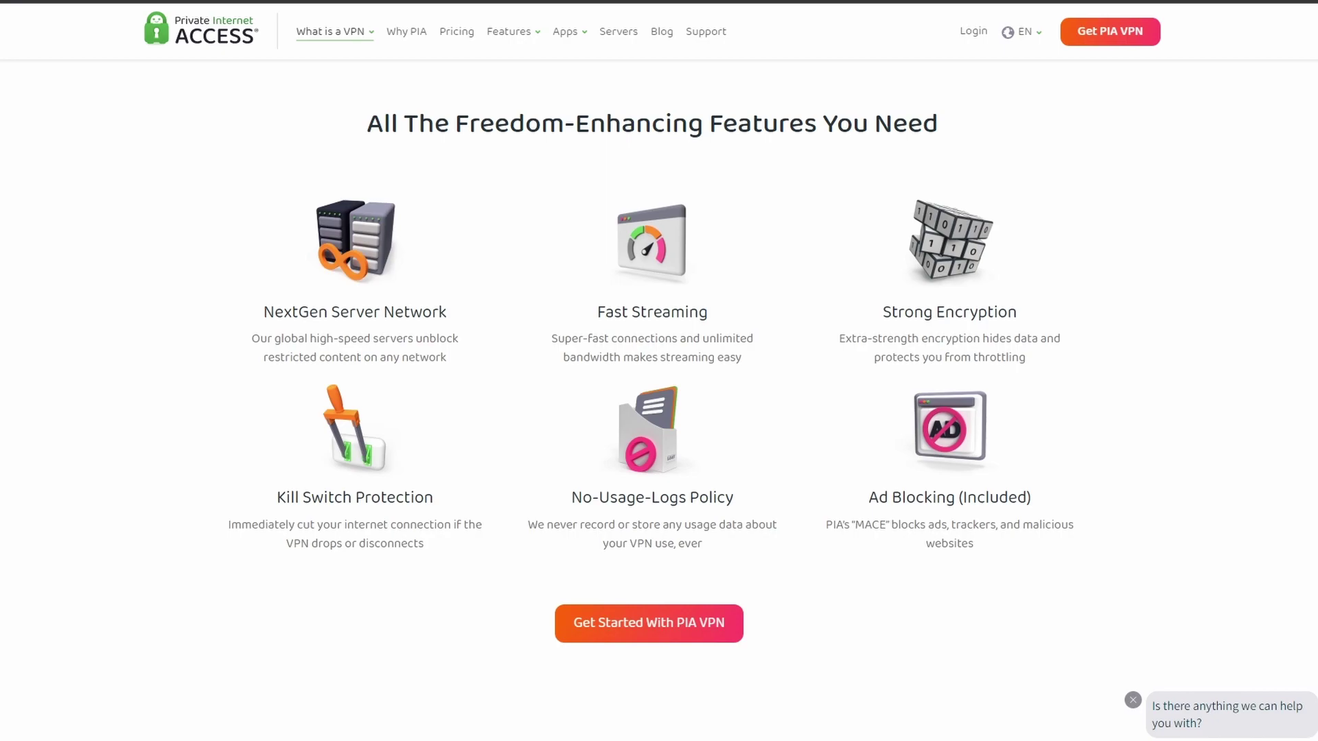
scroll(708, 380, "down", 3)
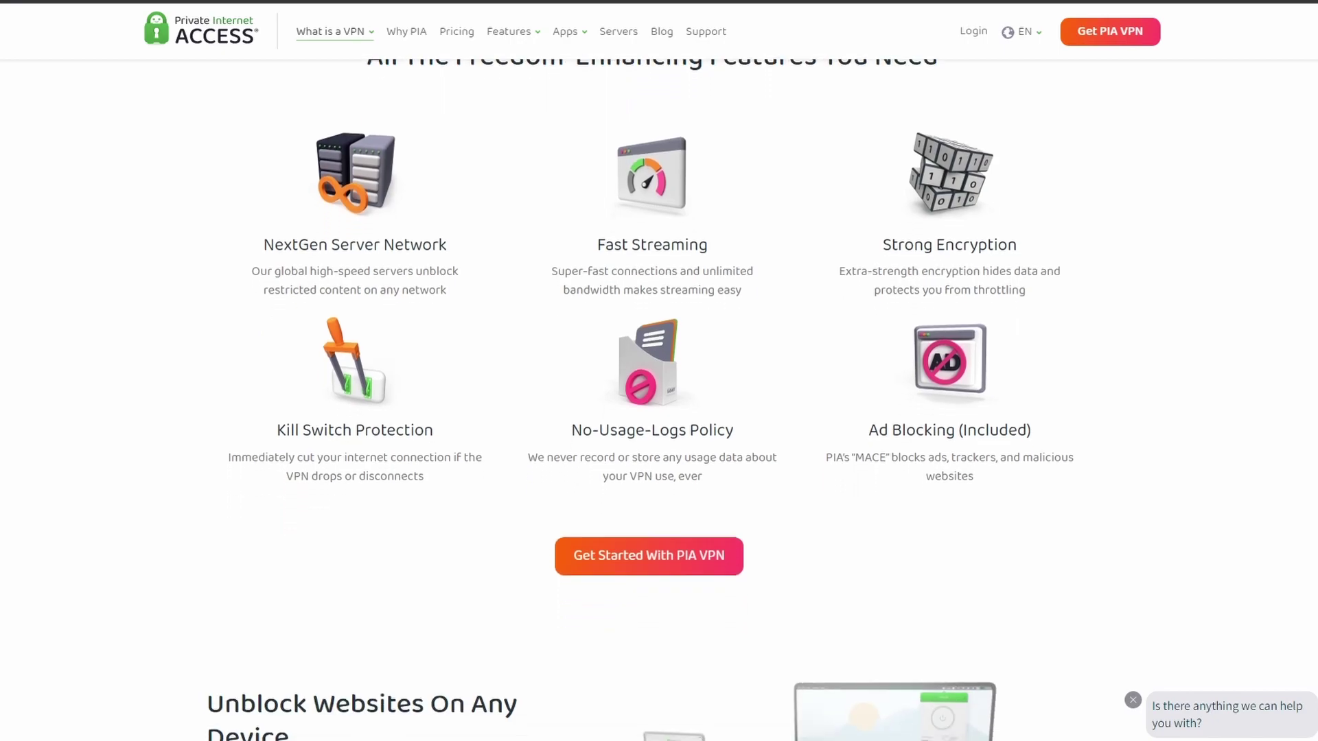
scroll(708, 380, "down", 3)
scroll(660, 413, "down", 3)
scroll(659, 413, "down", 2)
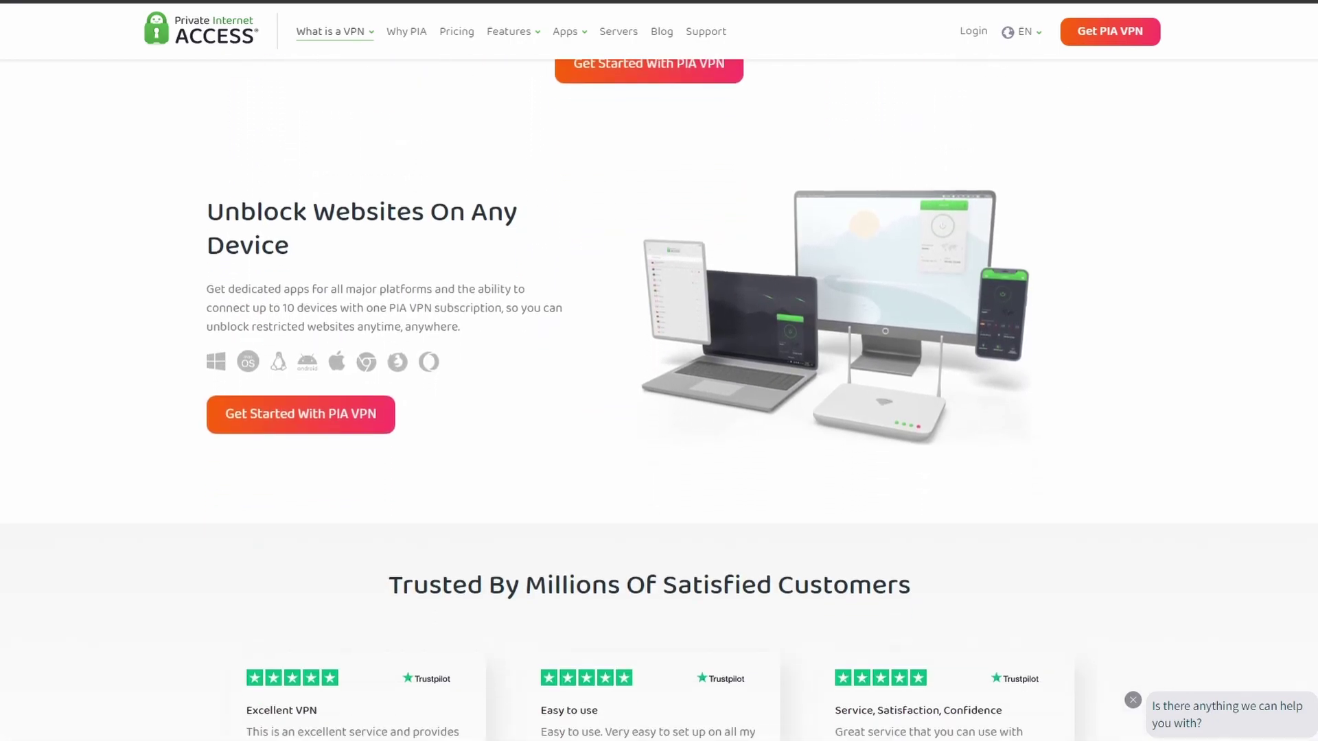
scroll(659, 412, "down", 3)
scroll(659, 412, "down", 3)
scroll(660, 411, "down", 2)
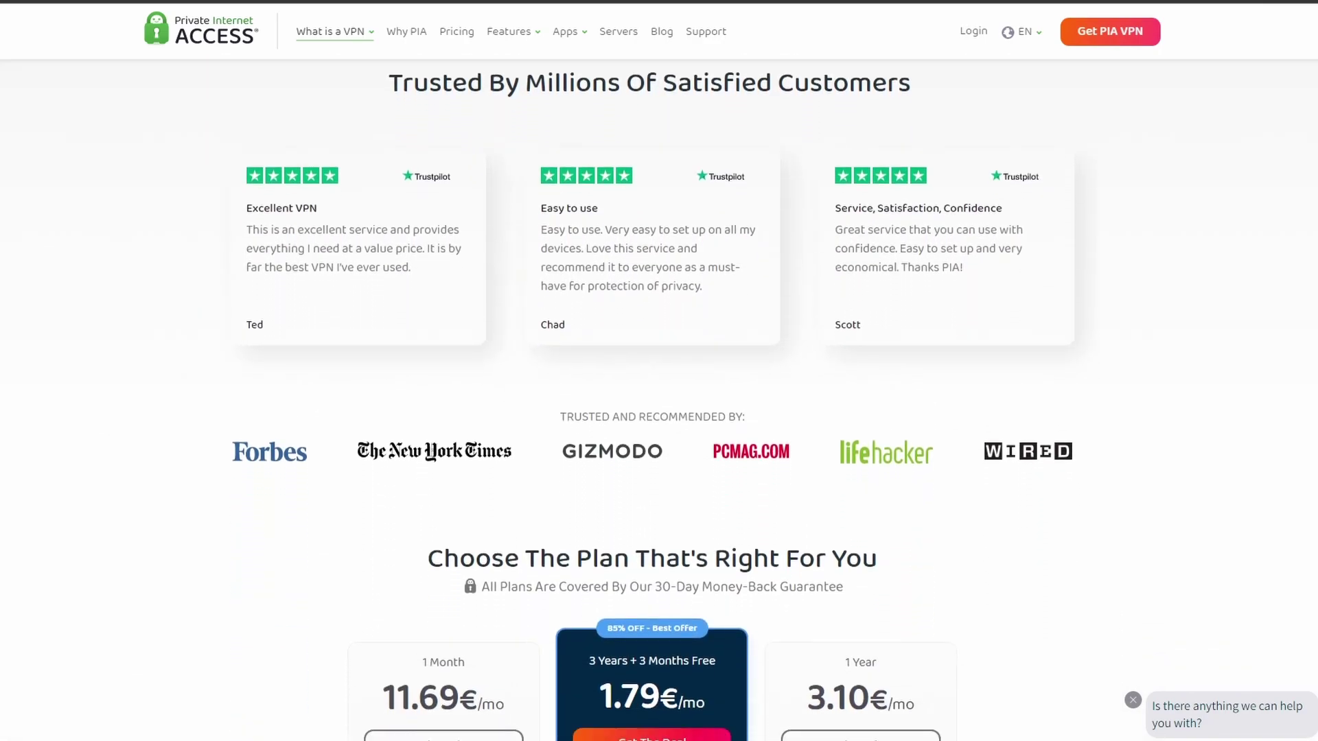
scroll(659, 412, "down", 2)
scroll(659, 412, "down", 2)
scroll(659, 412, "down", 3)
scroll(659, 412, "down", 2)
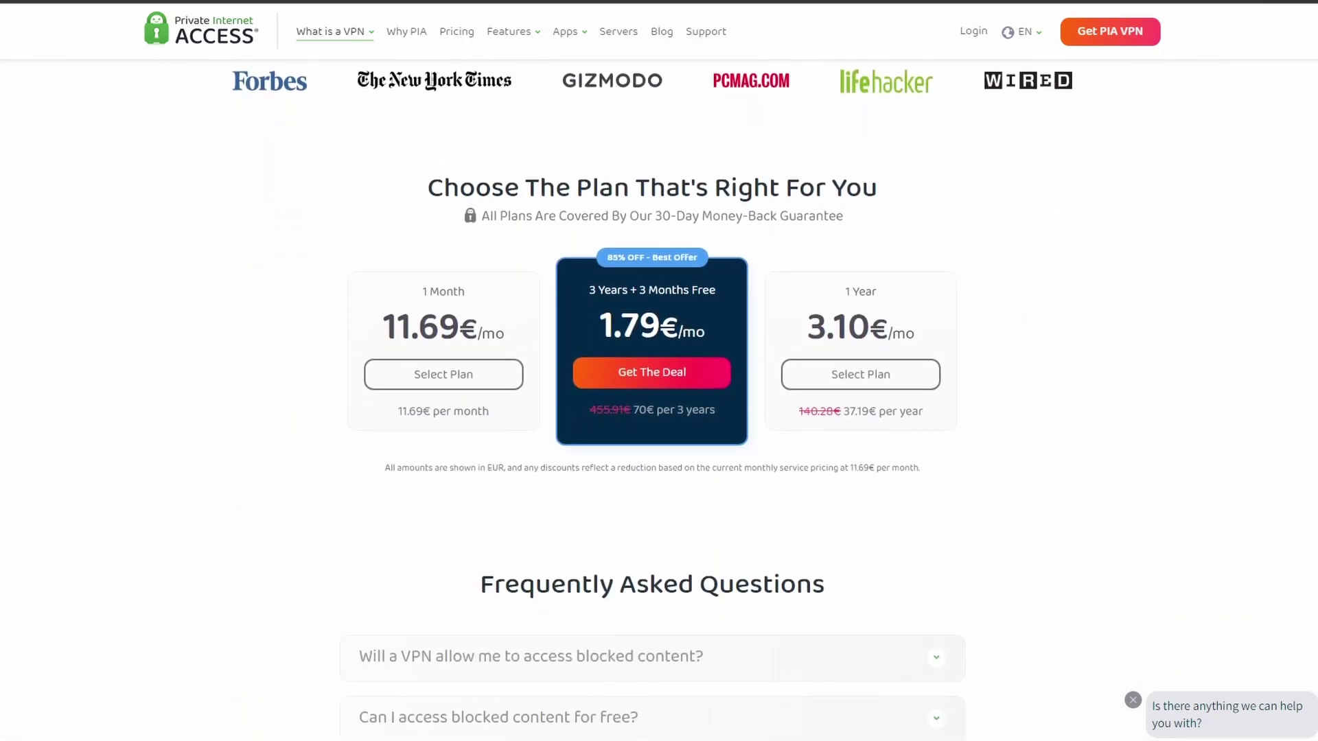
scroll(660, 412, "down", 1)
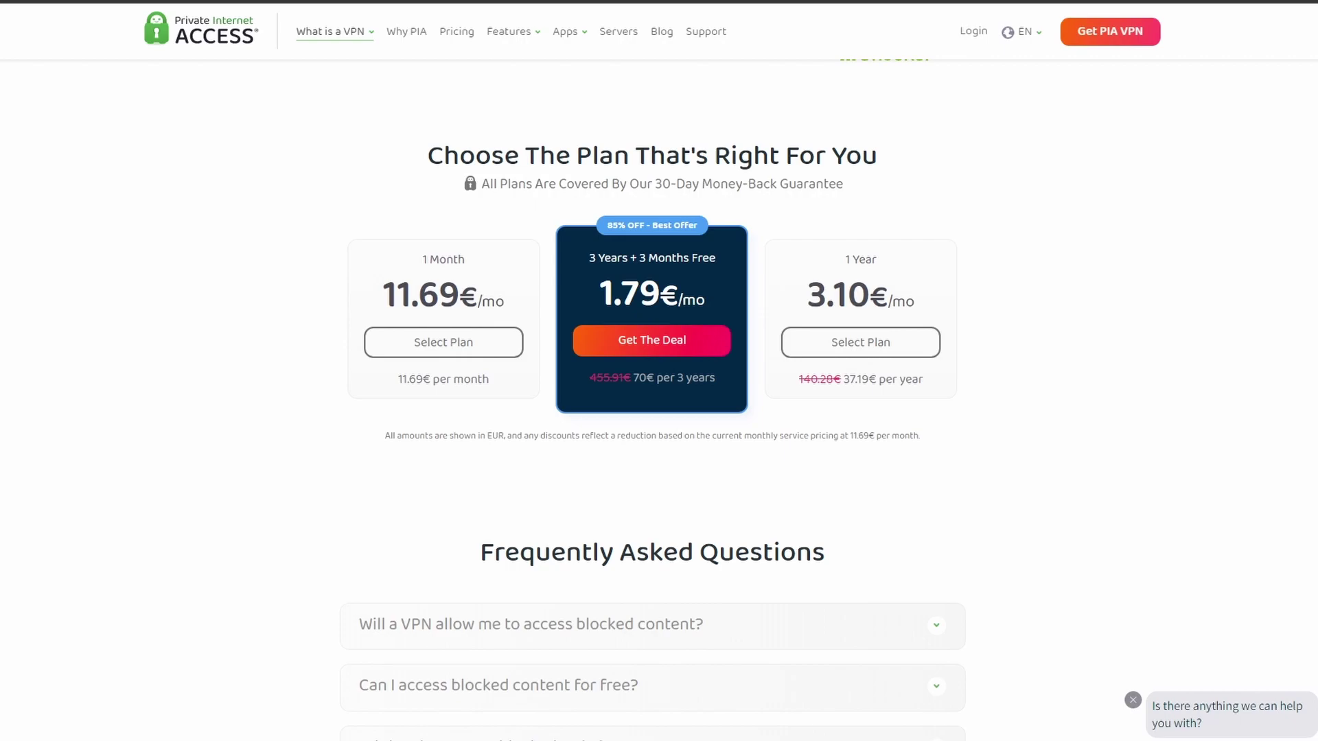
scroll(659, 412, "down", 1)
scroll(659, 412, "down", 1)
scroll(659, 412, "down", 2)
scroll(660, 412, "down", 2)
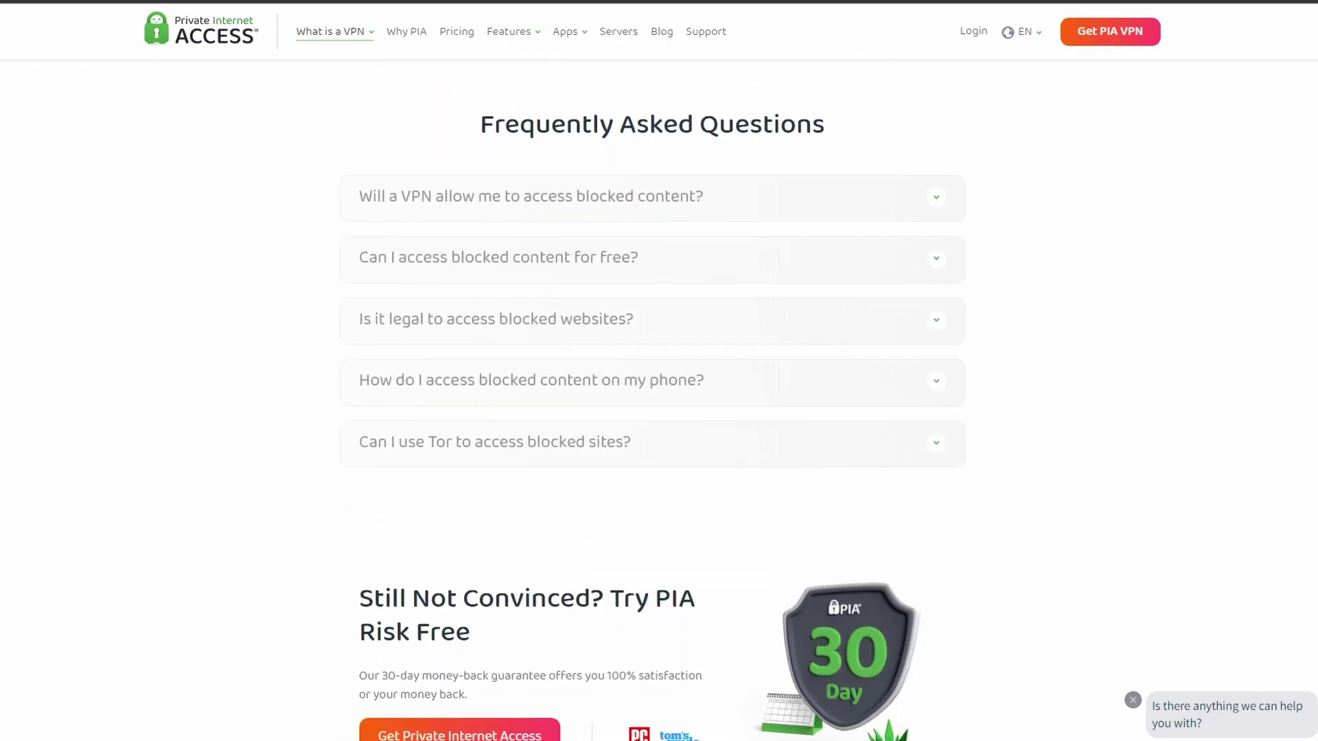
scroll(659, 412, "down", 2)
scroll(659, 412, "down", 1)
scroll(659, 412, "down", 1)
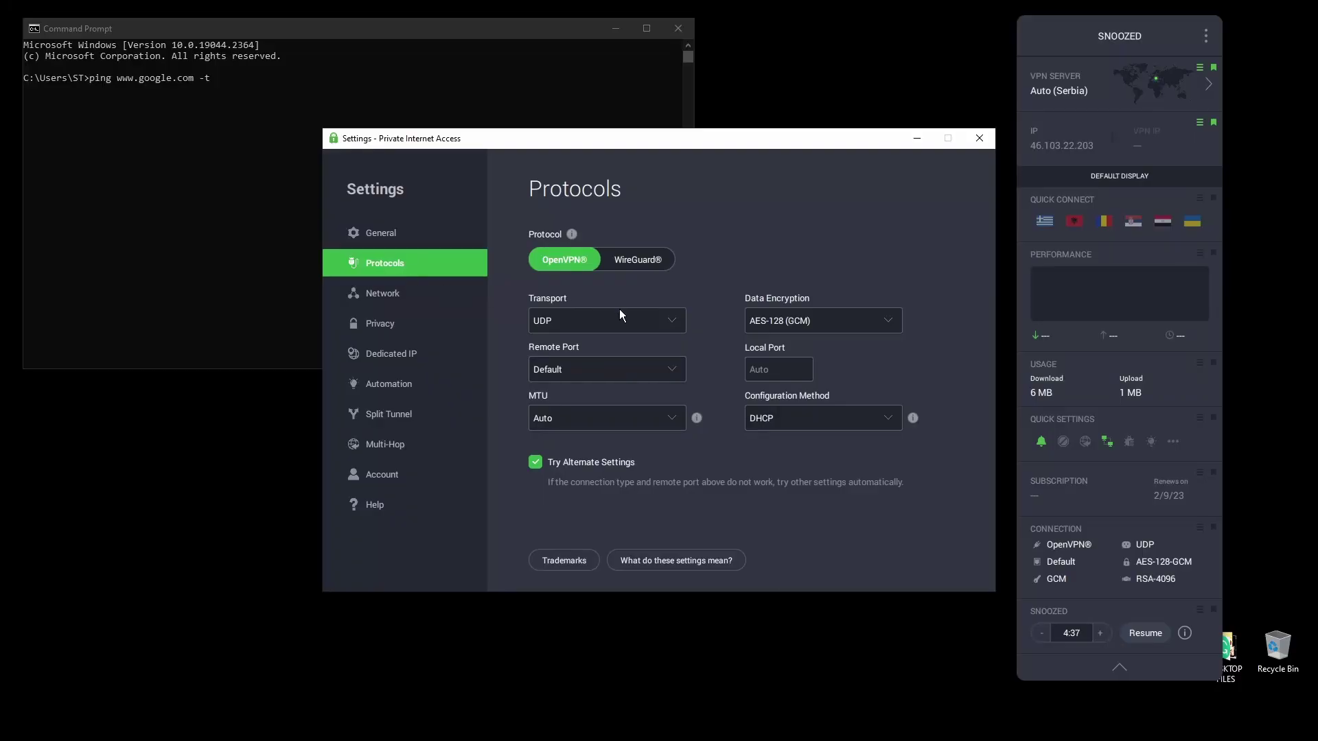
Check the transport options in PIA's desktop protocol settings.
left_click(608, 320)
Keep PIA's transport on UDP and its configuration method on DHCP.
left_click(608, 320)
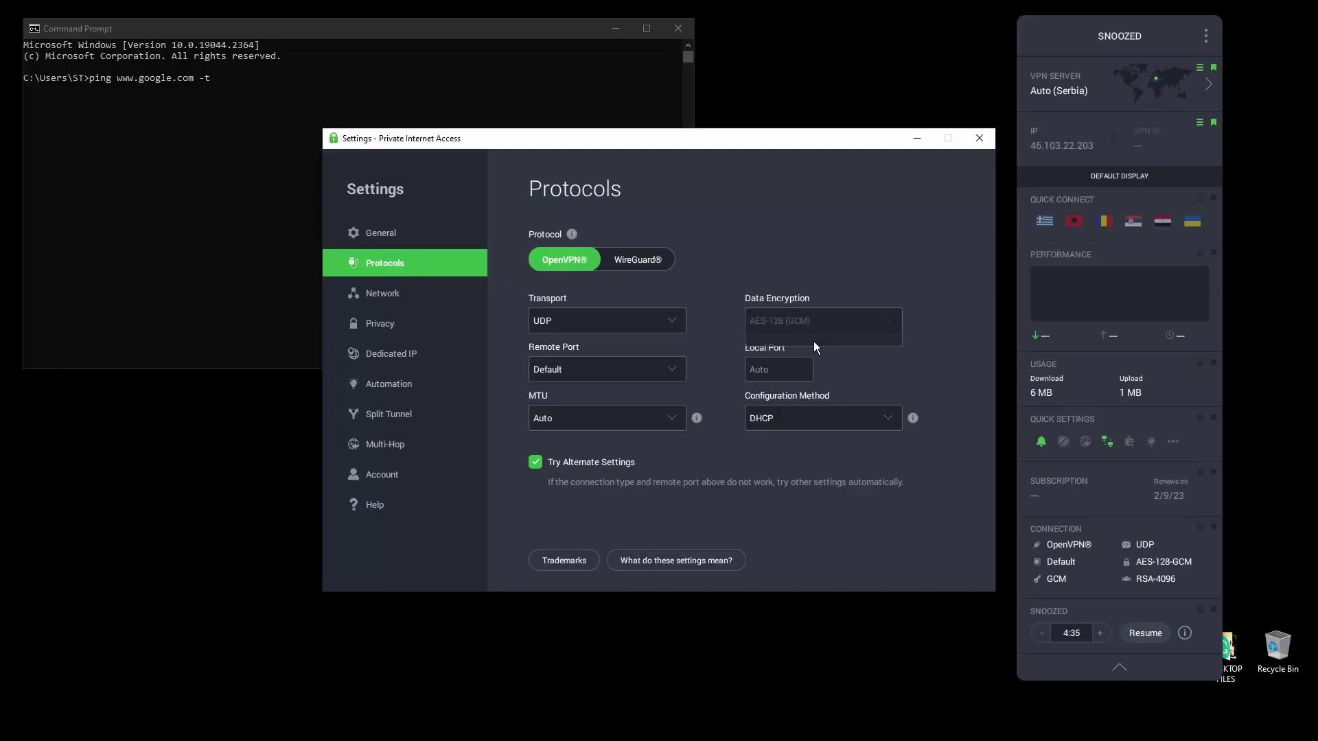
left_click(823, 417)
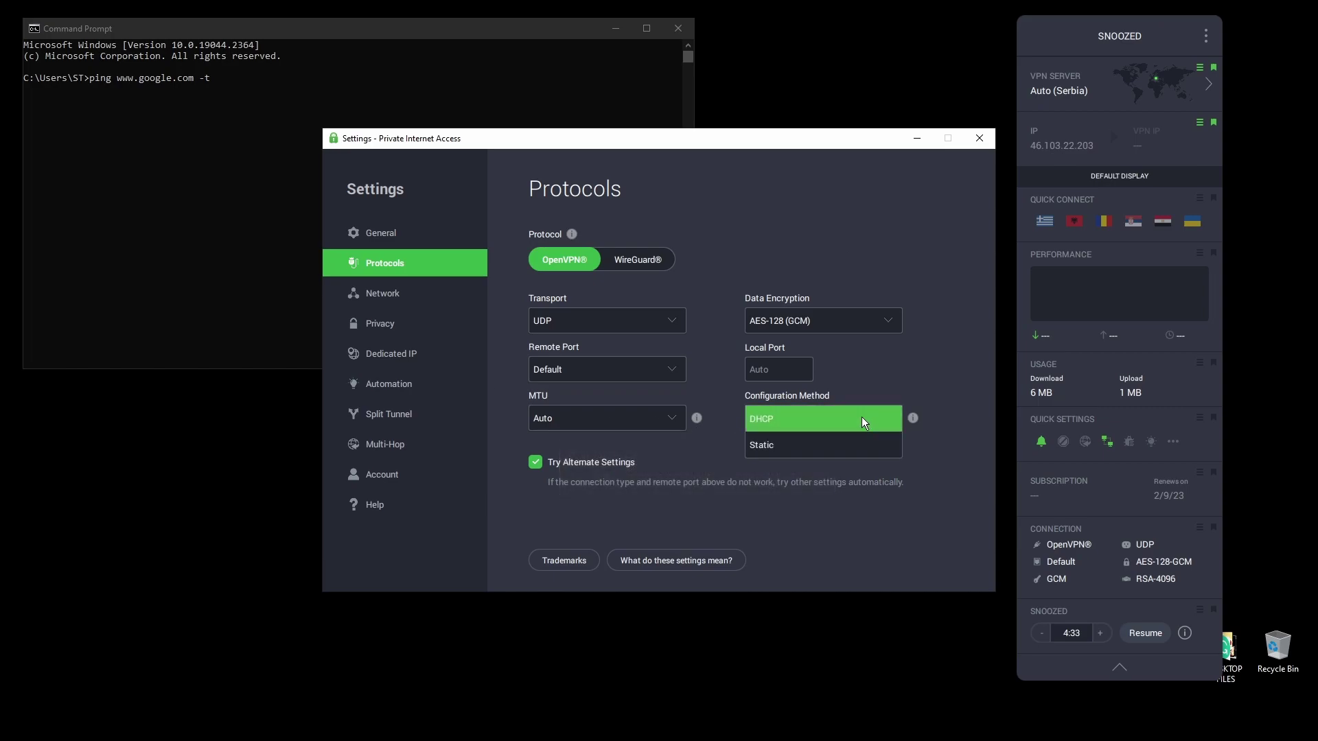
left_click(823, 419)
Review Network, Privacy, Dedicated IP and General settings, then resume PIA to Serbia on UDP 8080.
left_click(412, 289)
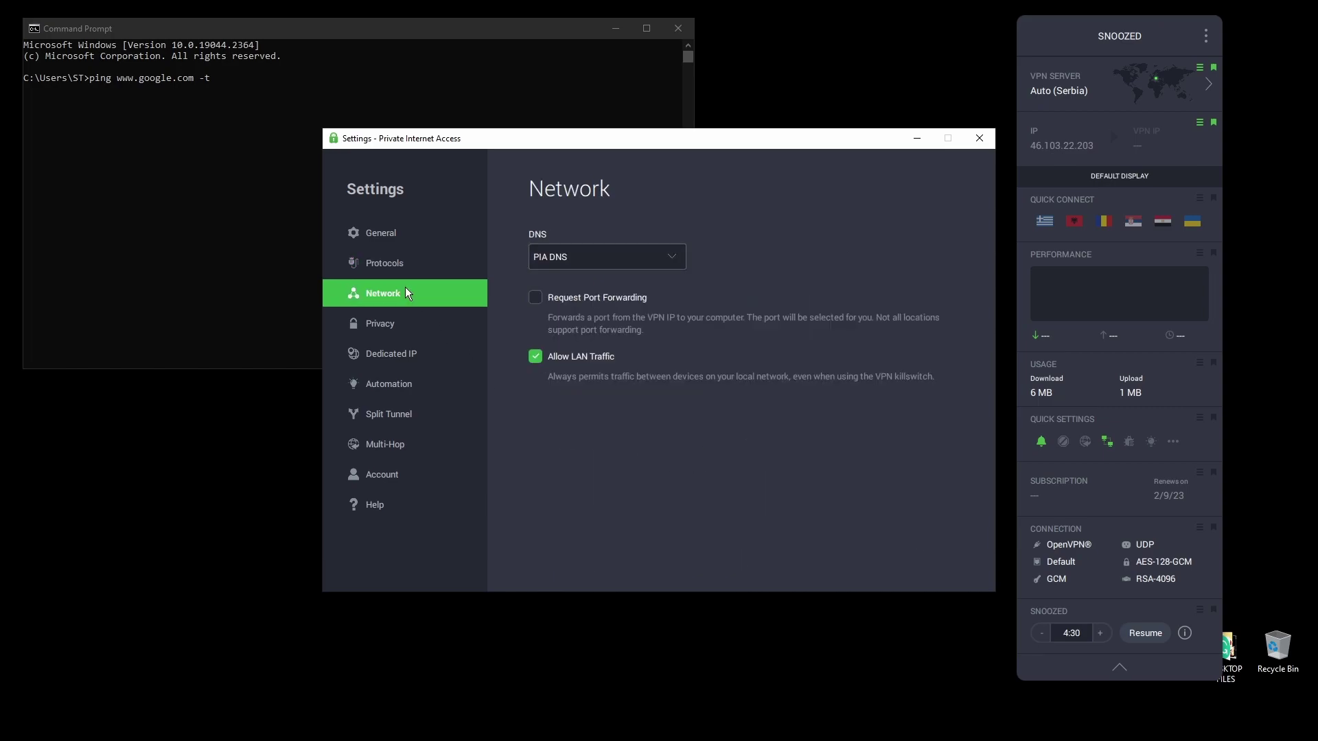
left_click(396, 329)
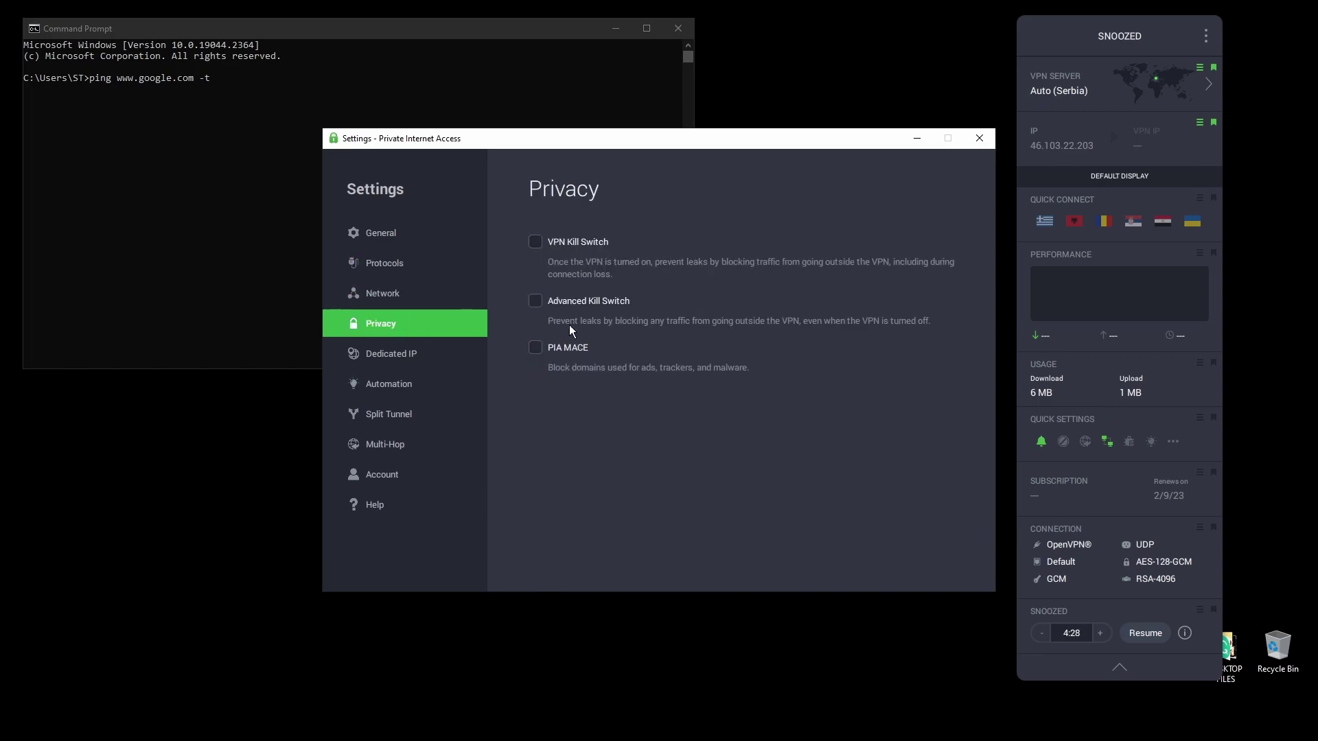
left_click(444, 353)
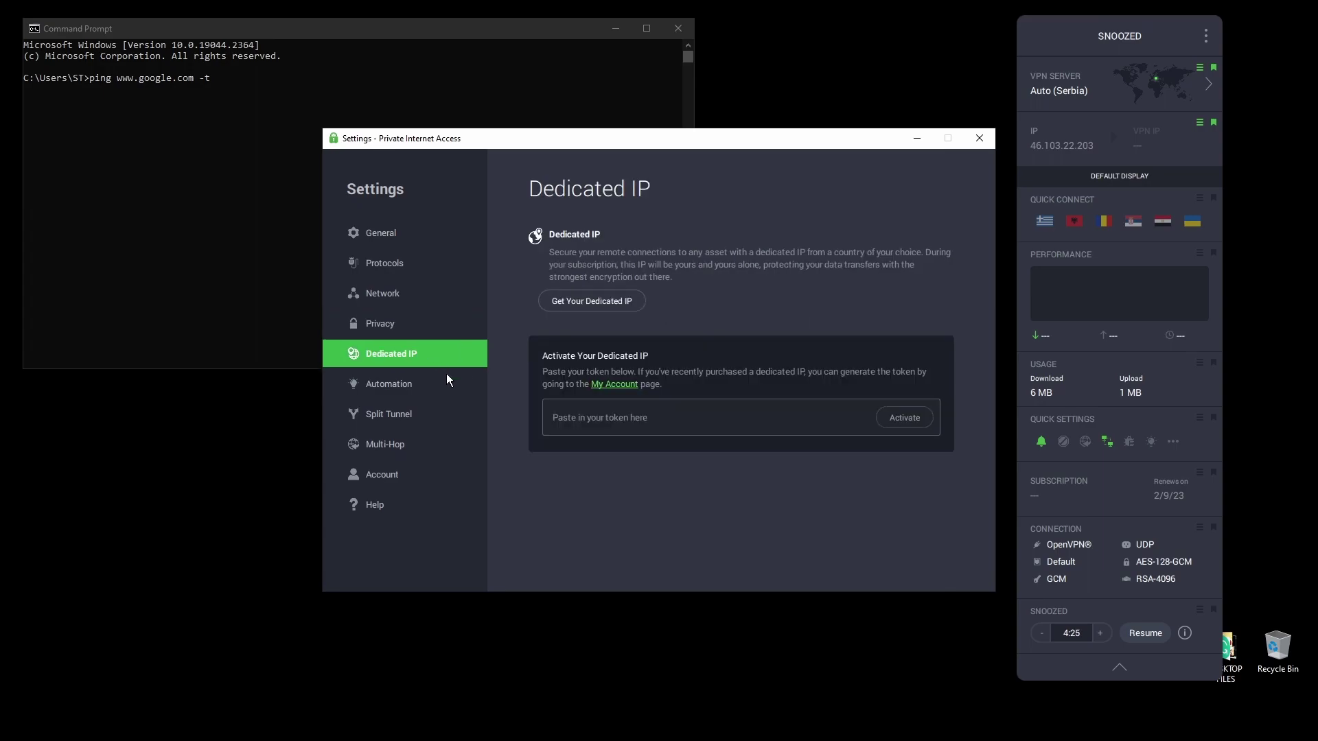
left_click(433, 412)
left_click(380, 233)
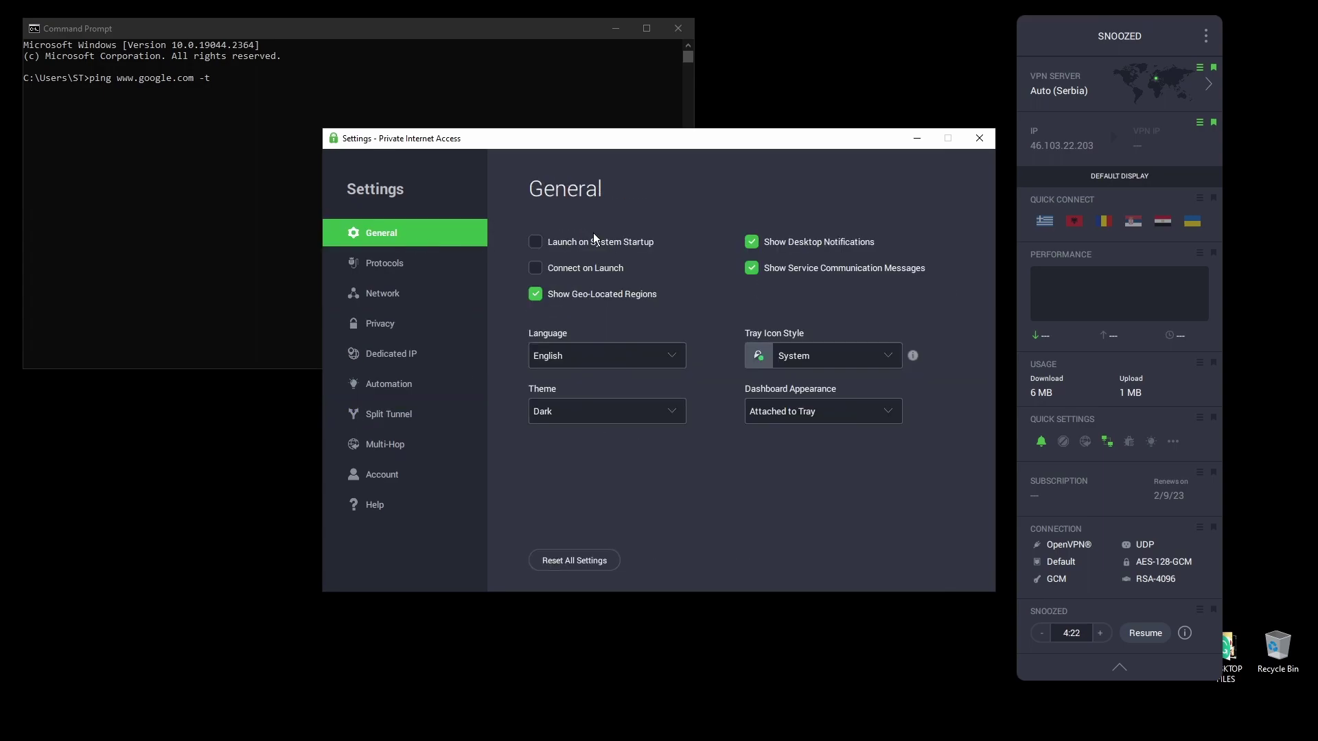
left_click(980, 138)
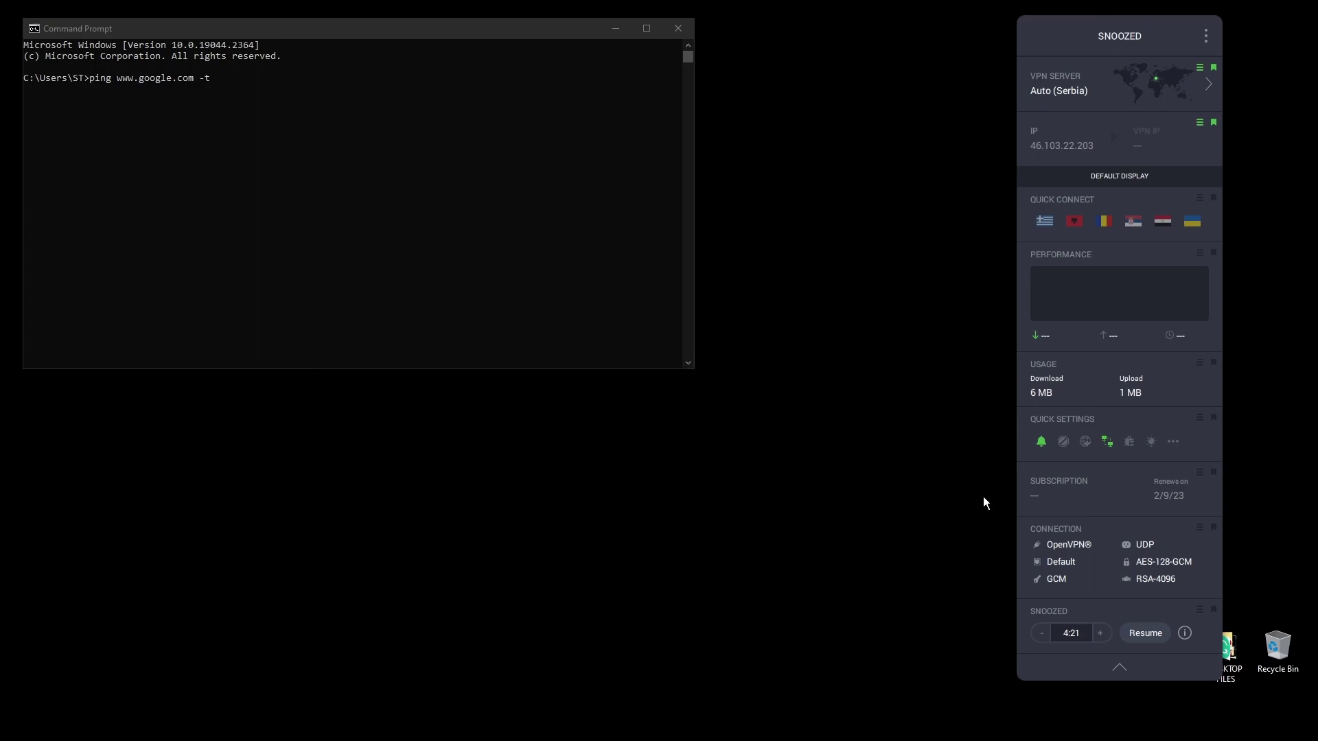
left_click(1145, 634)
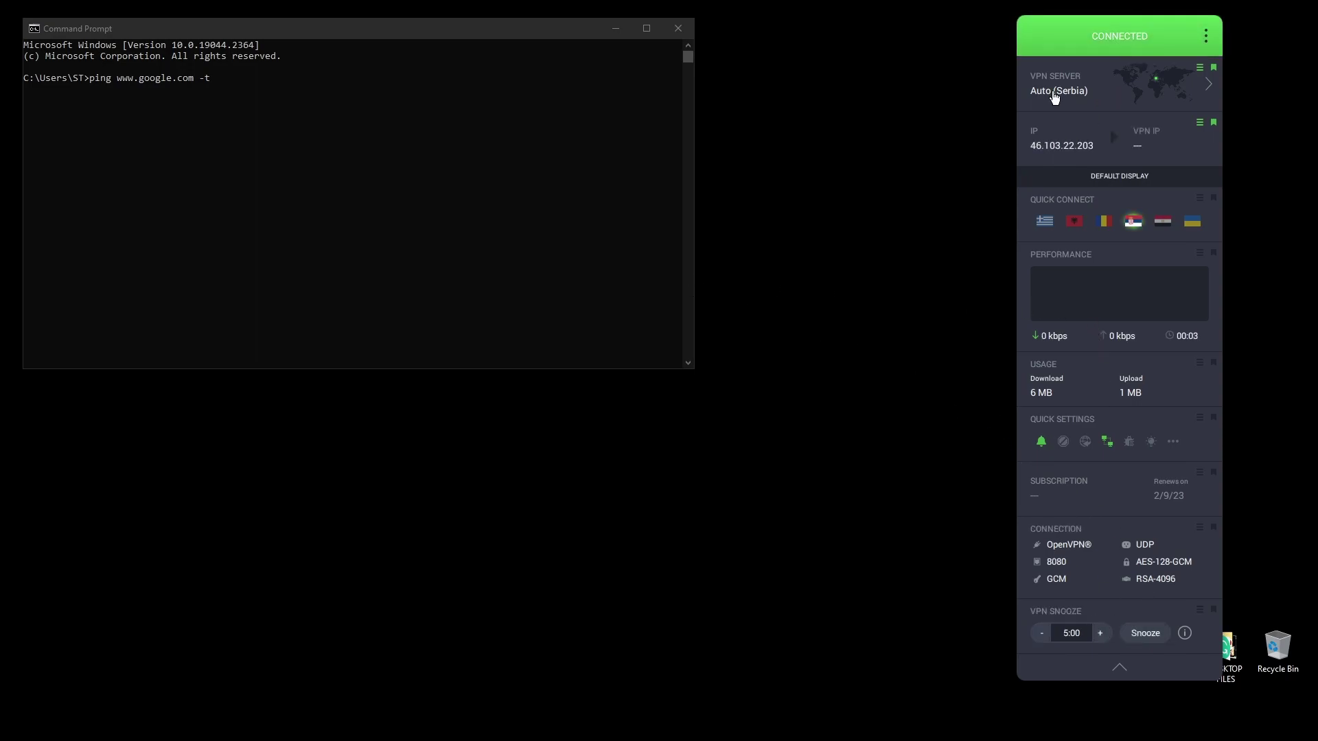
left_click(389, 162)
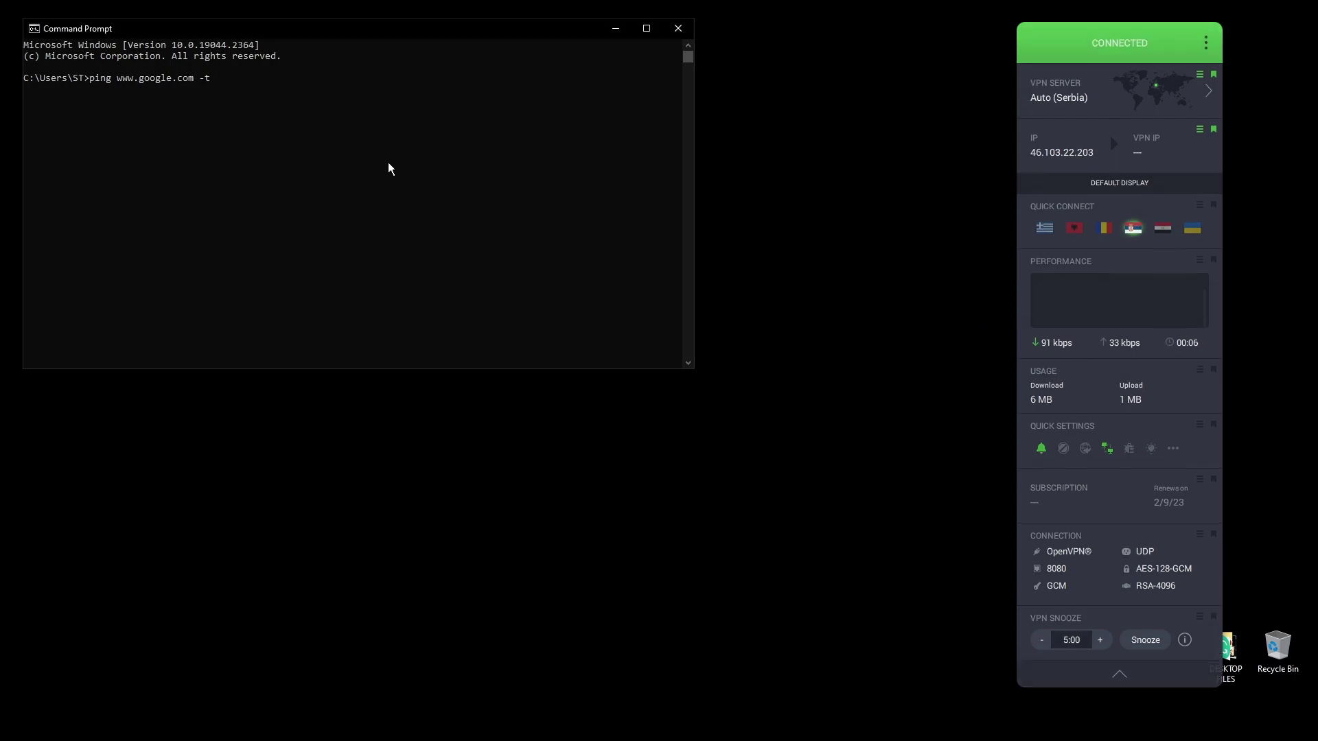
key("Return")
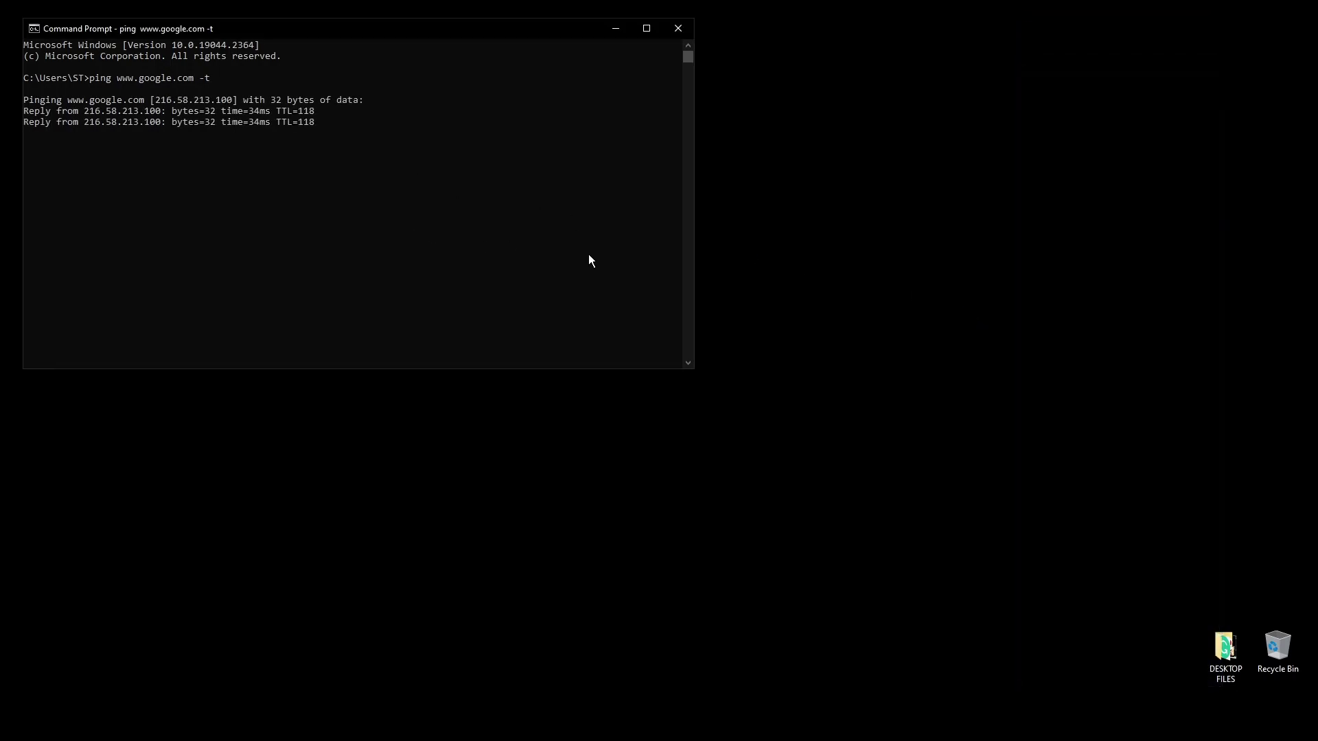
left_click(1119, 726)
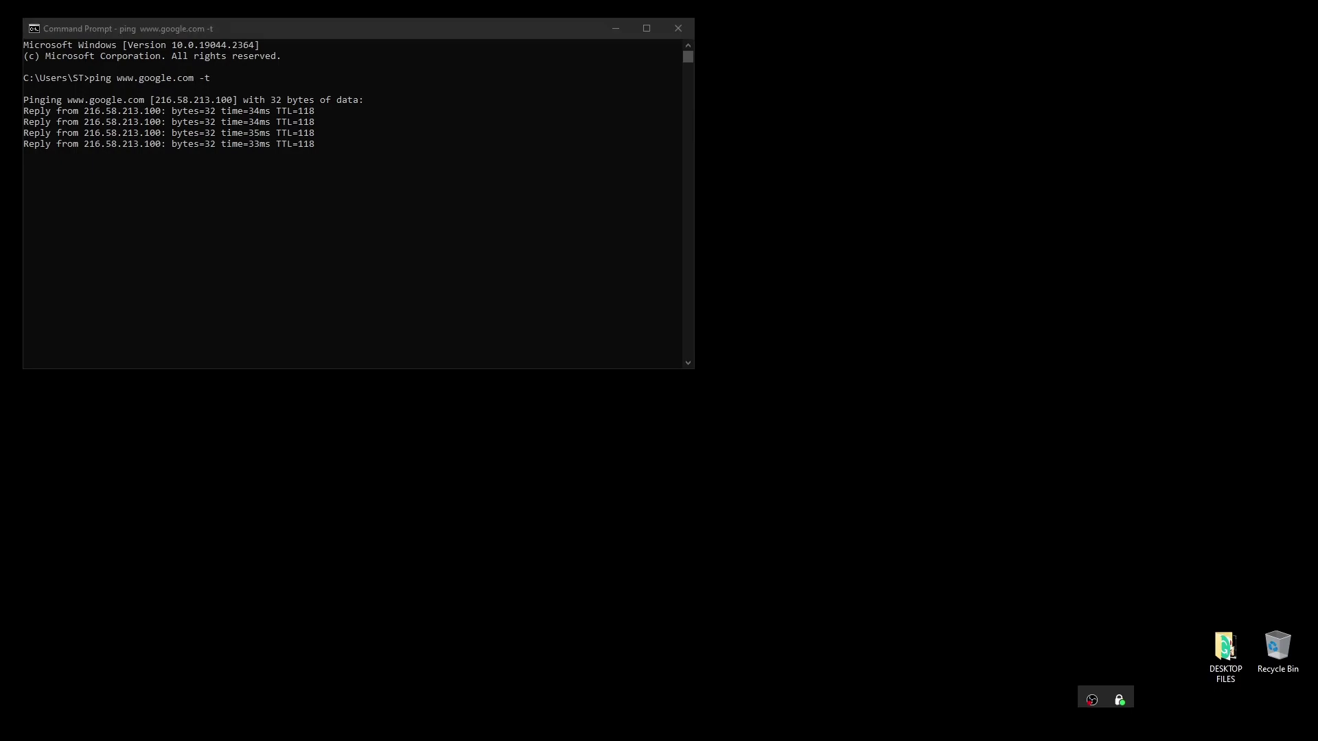
left_click(1120, 700)
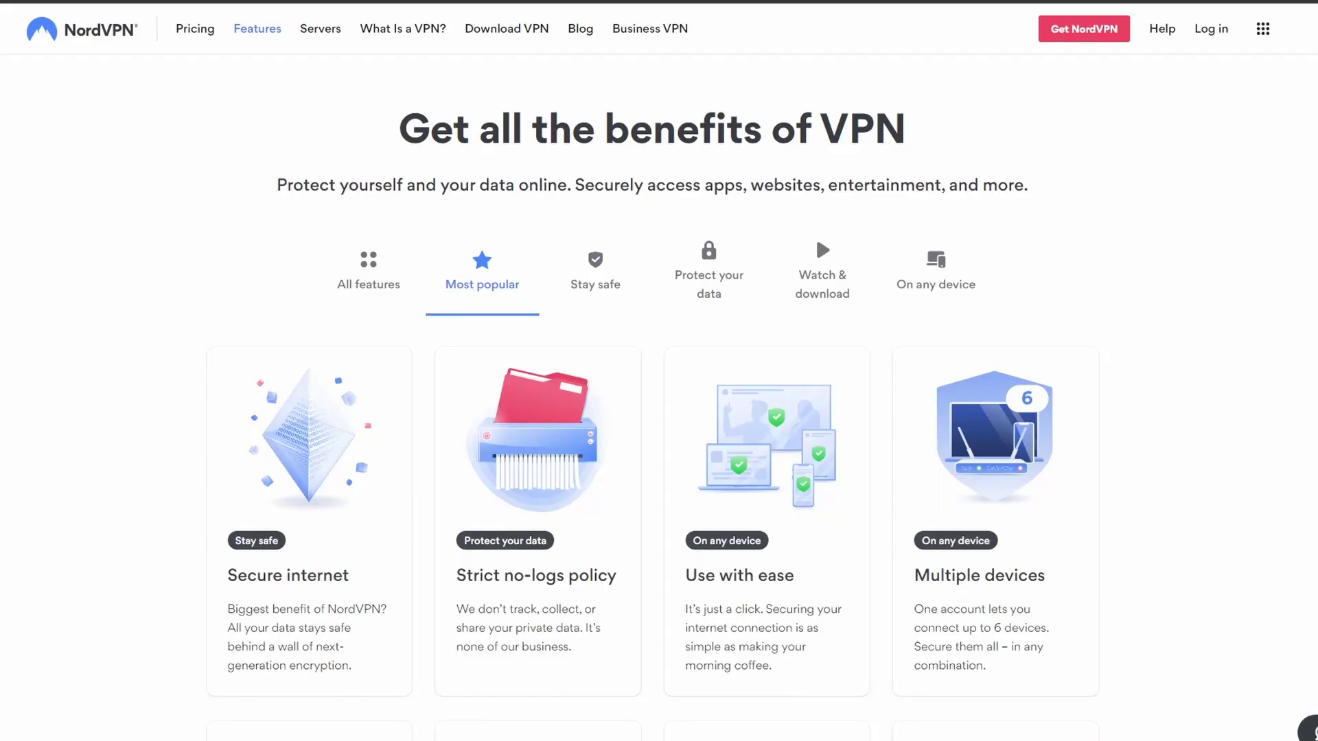
scroll(659, 411, "down", 2)
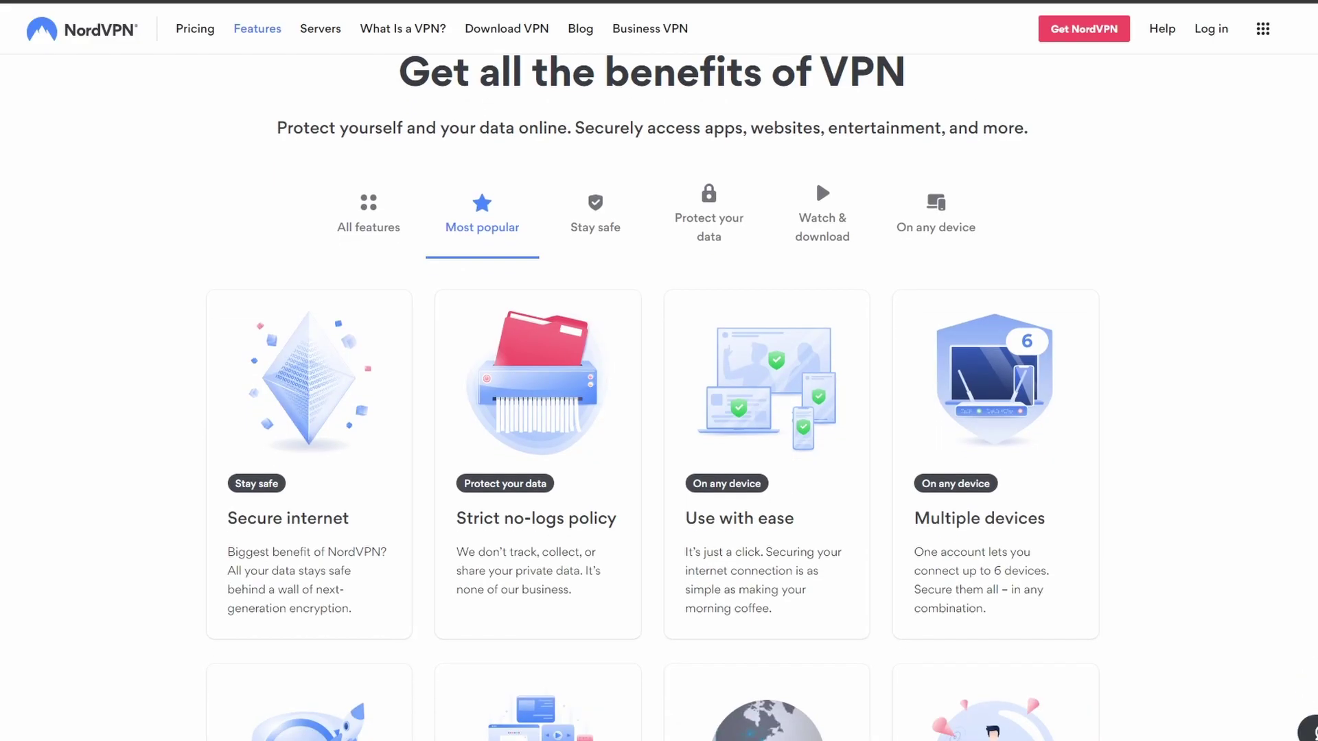
scroll(658, 411, "down", 2)
scroll(659, 413, "down", 2)
scroll(659, 413, "down", 1)
scroll(659, 413, "down", 1)
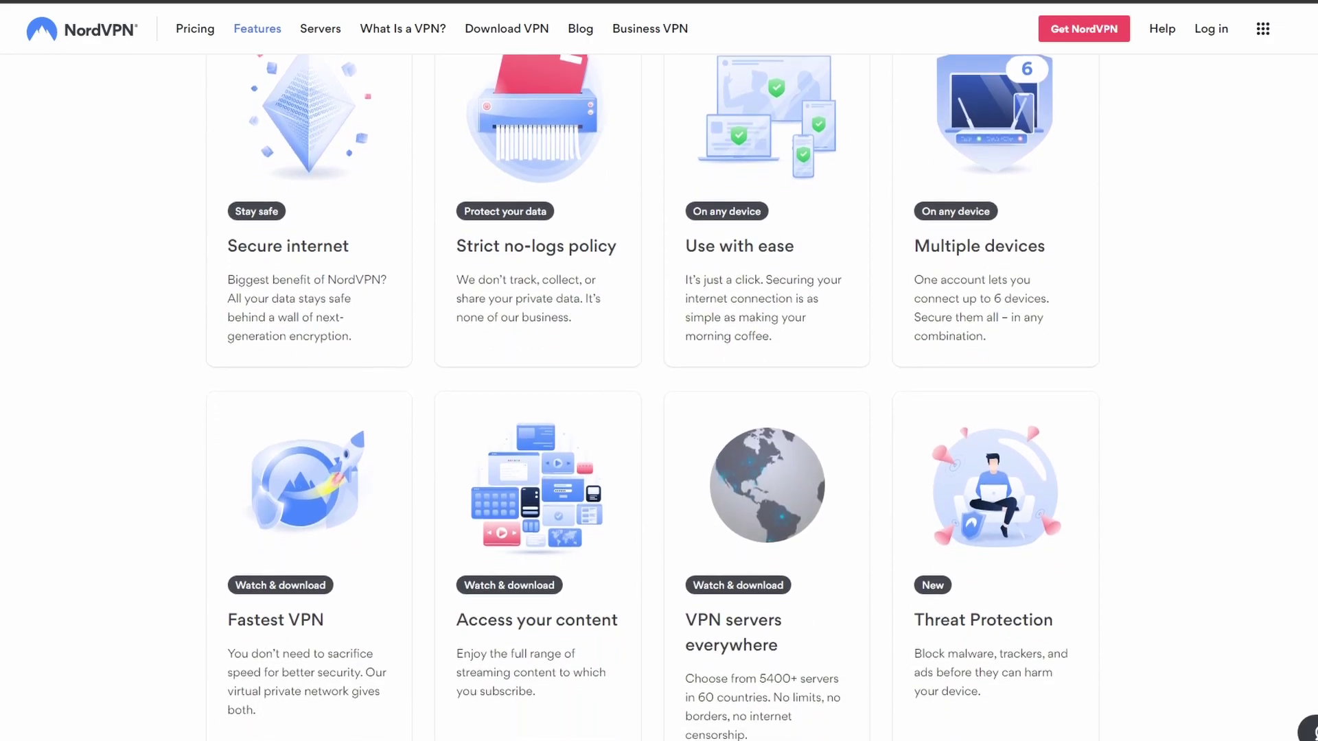
scroll(659, 412, "down", 1)
scroll(659, 411, "down", 1)
scroll(659, 411, "down", 1)
scroll(659, 411, "down", 1)
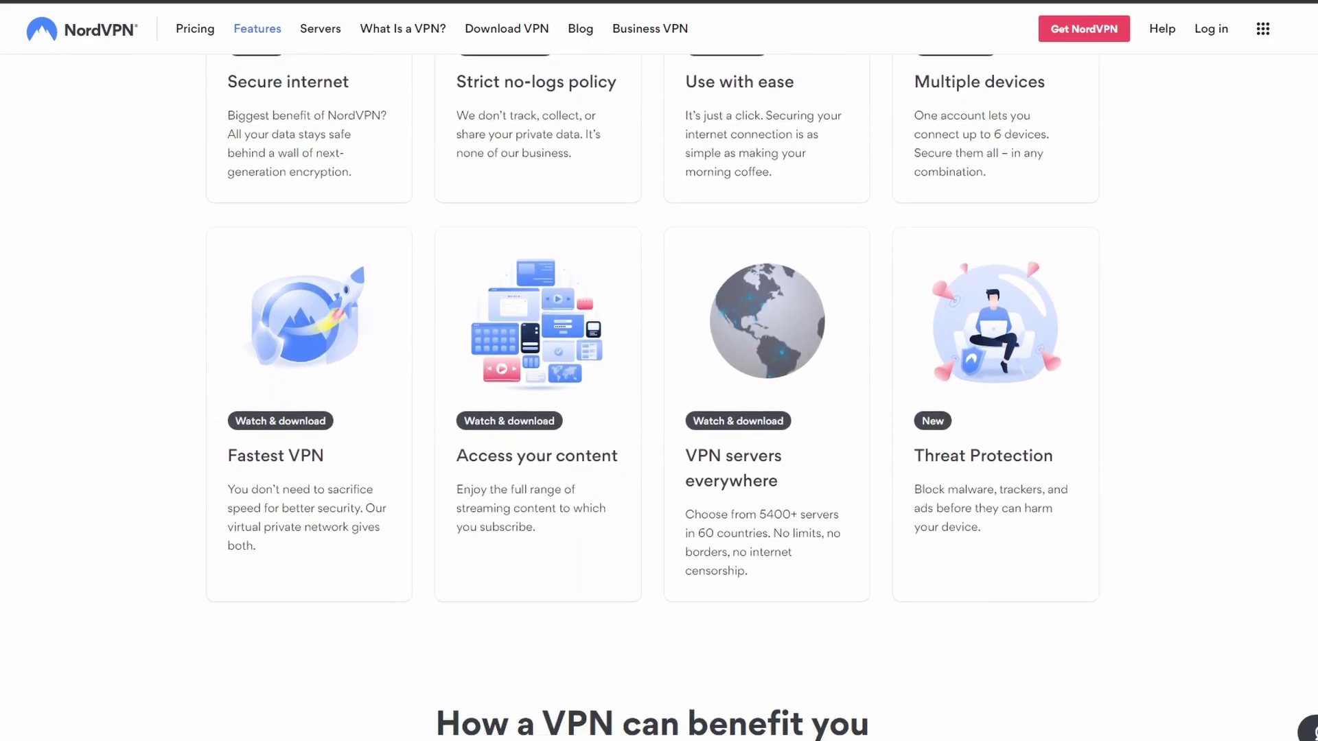
scroll(659, 412, "down", 1)
scroll(659, 412, "down", 1)
scroll(659, 412, "down", 1)
scroll(659, 413, "down", 1)
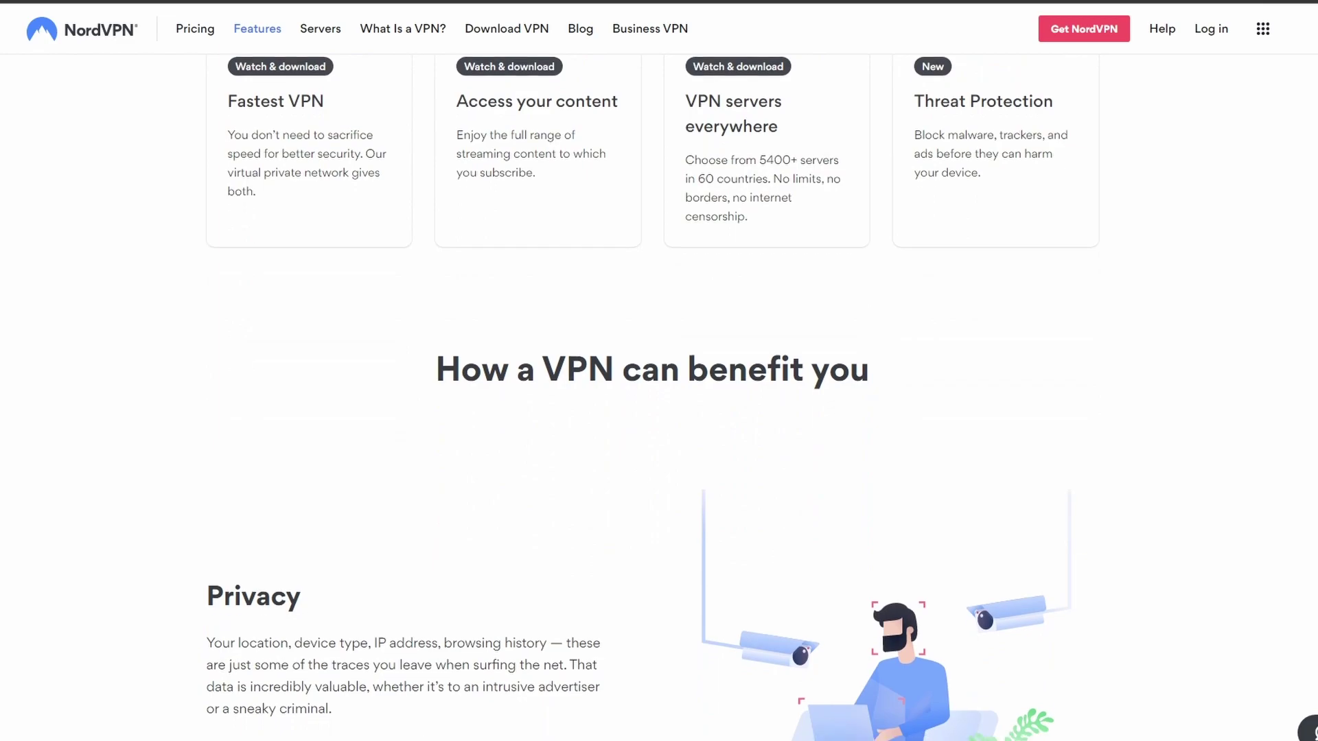
scroll(659, 412, "down", 1)
scroll(659, 411, "down", 1)
scroll(659, 411, "down", 1)
scroll(660, 412, "down", 1)
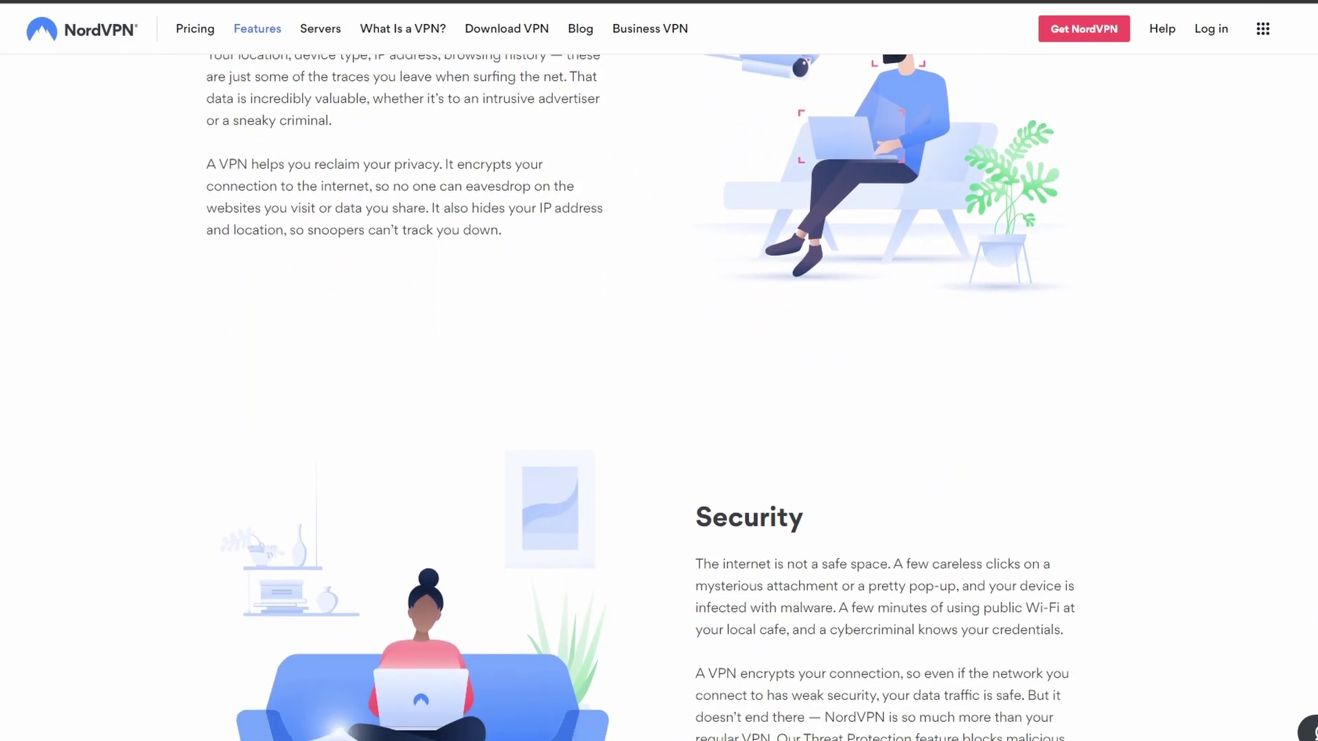
scroll(659, 412, "down", 1)
scroll(660, 412, "down", 1)
scroll(660, 412, "down", 1)
scroll(659, 412, "down", 1)
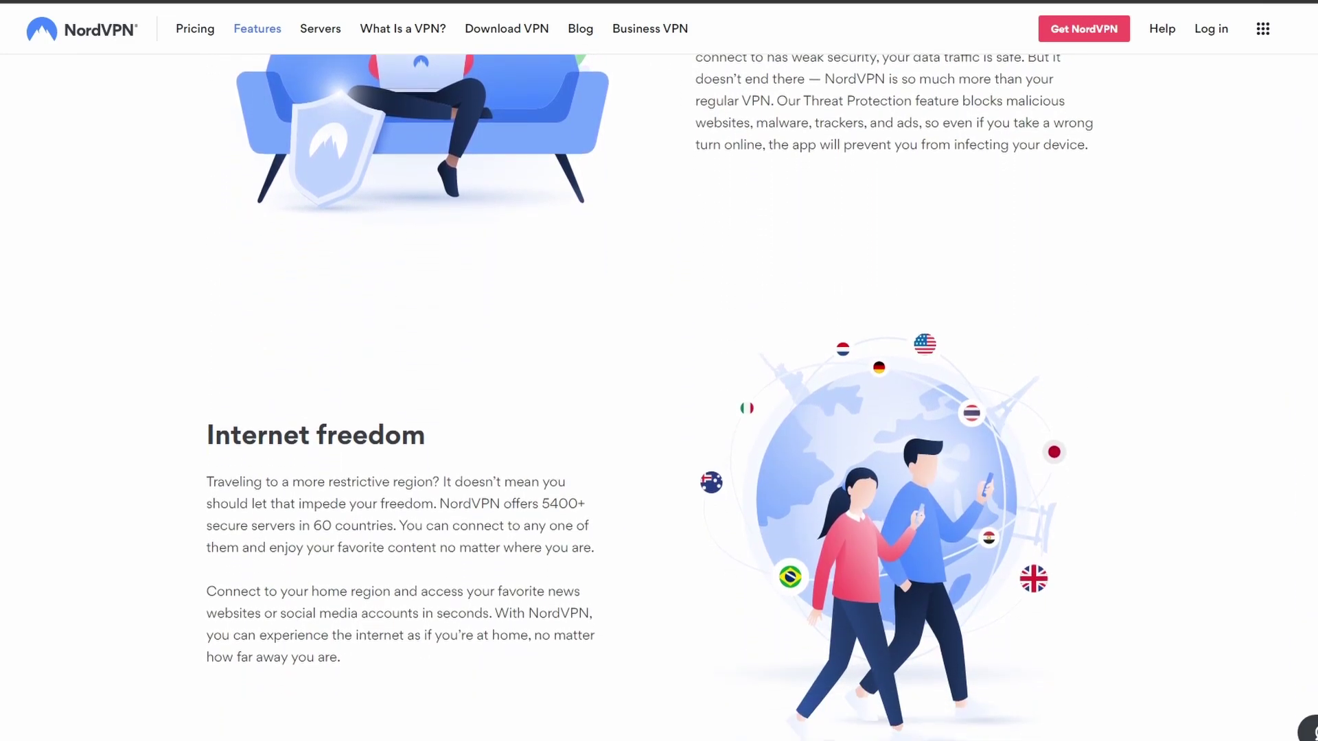
scroll(660, 412, "down", 1)
scroll(659, 412, "down", 1)
scroll(659, 412, "down", 1)
scroll(658, 412, "down", 1)
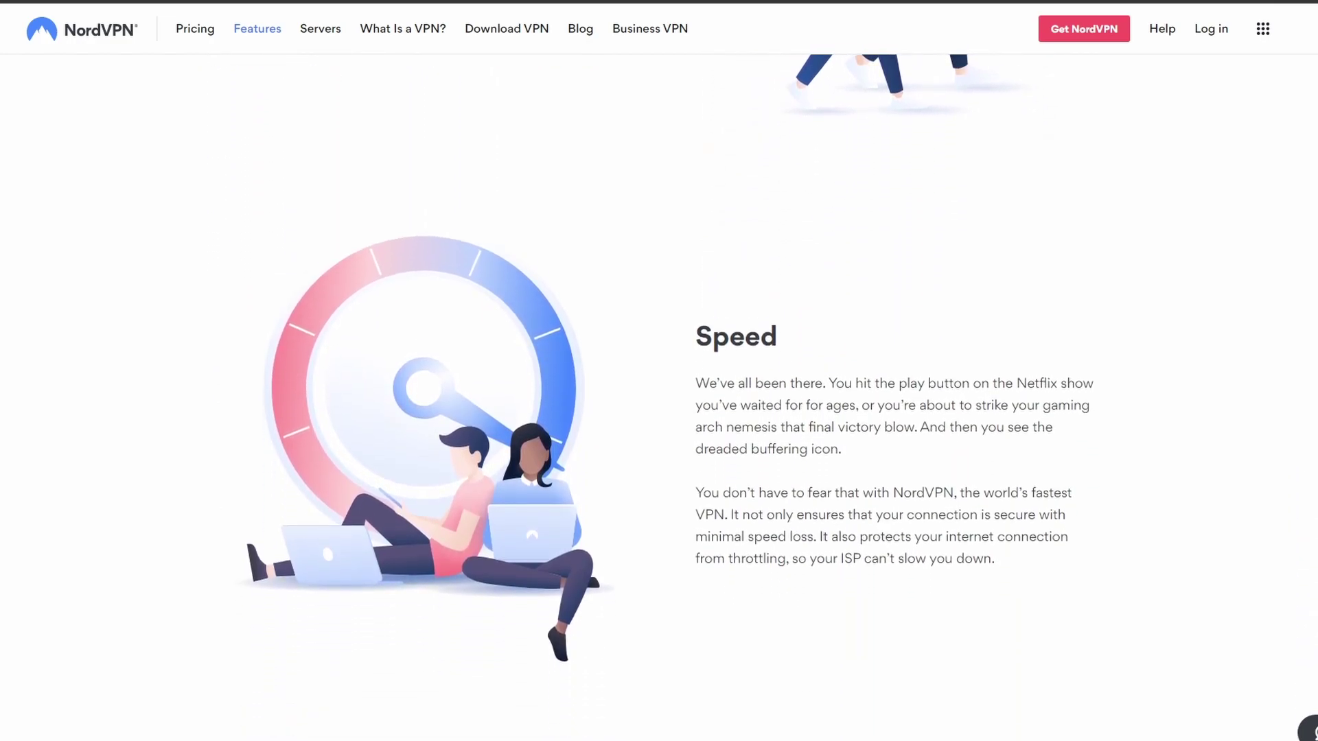
scroll(660, 411, "down", 1)
scroll(660, 412, "down", 1)
scroll(658, 411, "down", 2)
scroll(659, 412, "down", 2)
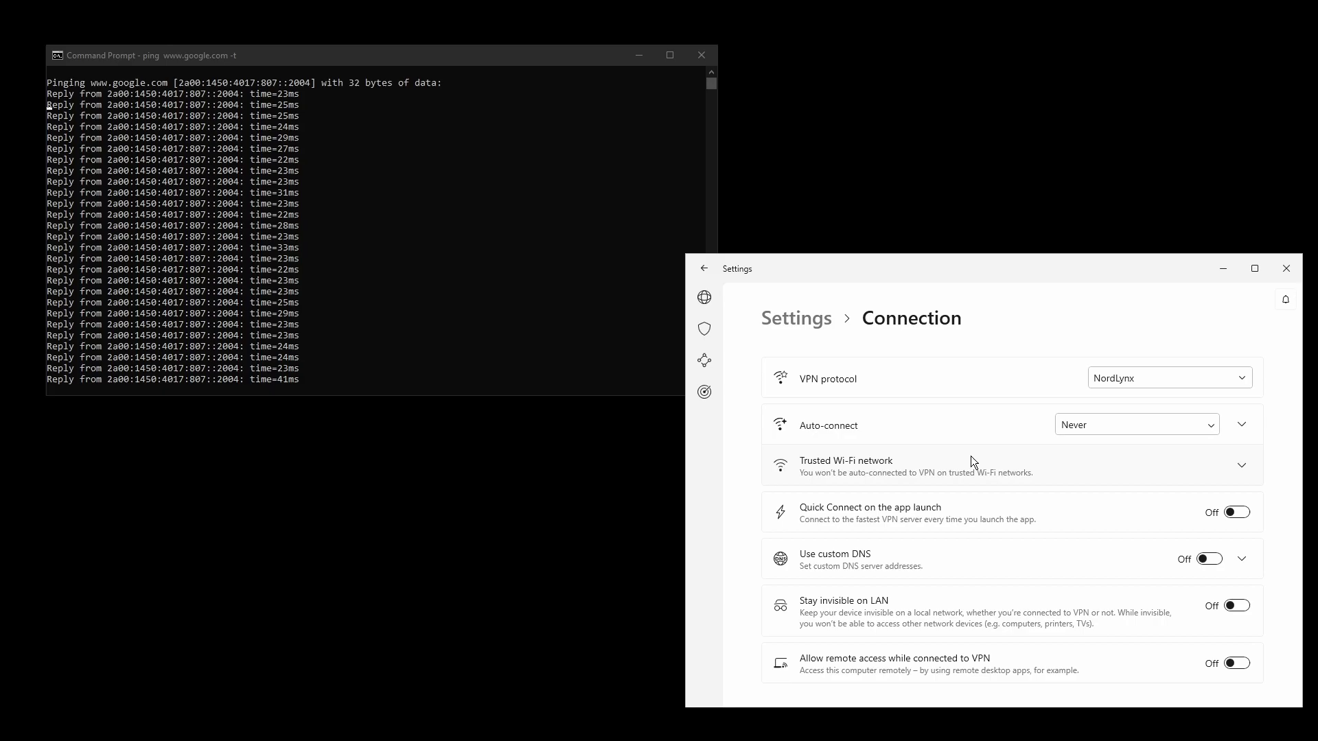
Look over NordVPN's General and Kill Switch settings.
left_click(798, 318)
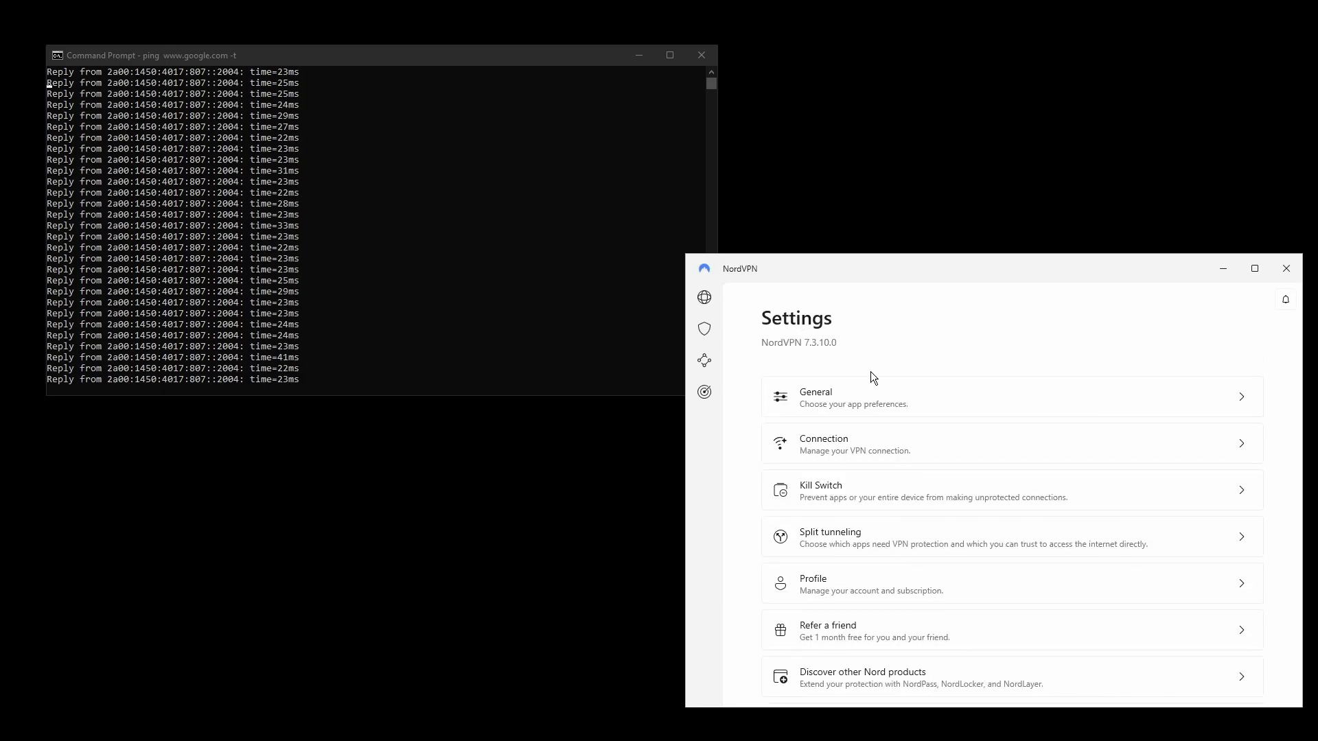
left_click(906, 399)
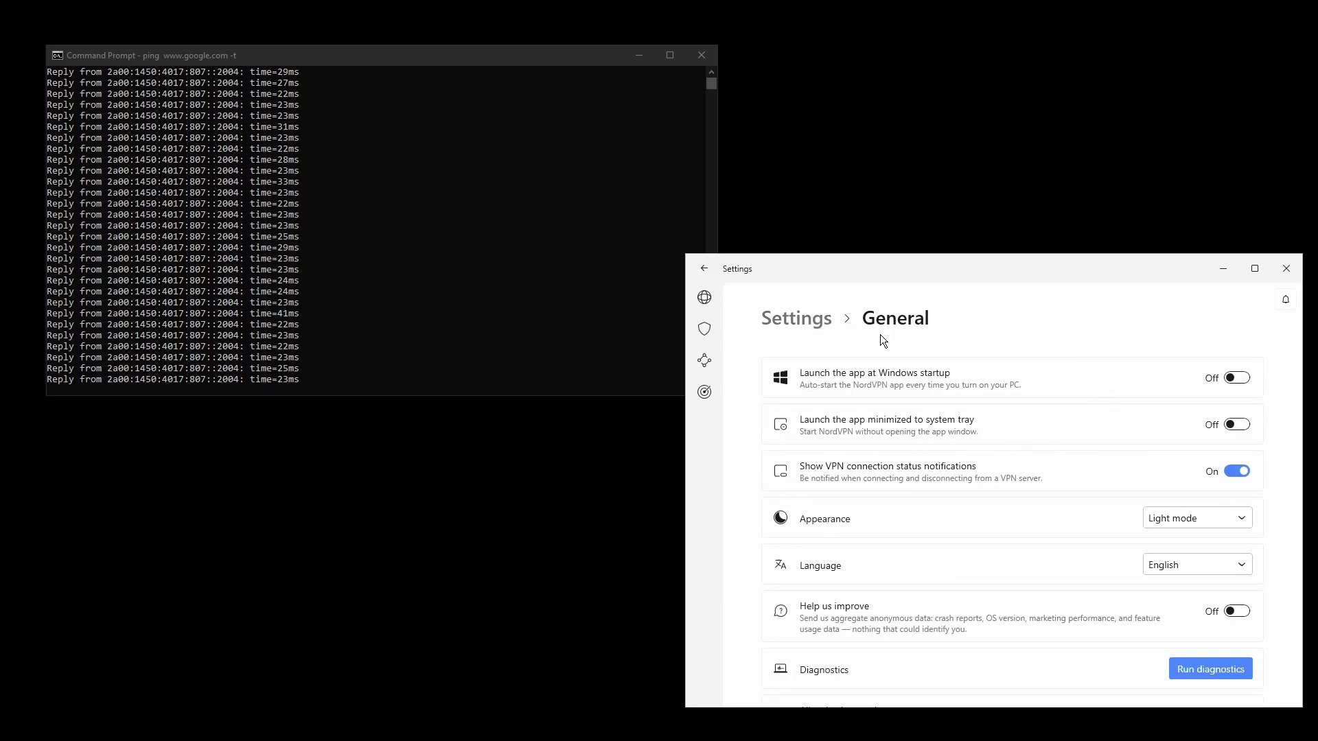
left_click(798, 317)
left_click(1024, 492)
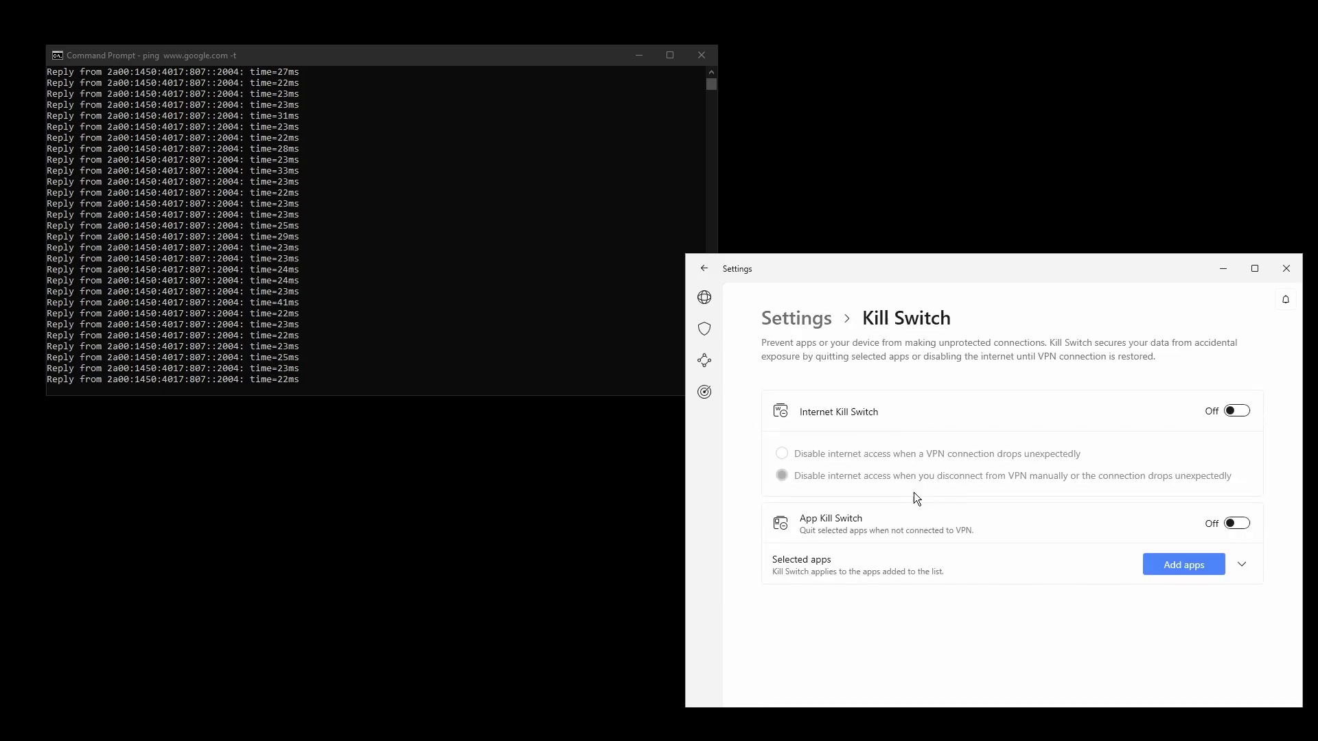
left_click(806, 316)
Back on the map, expand the server list and Quick Connect to Albania #21.
left_click(704, 298)
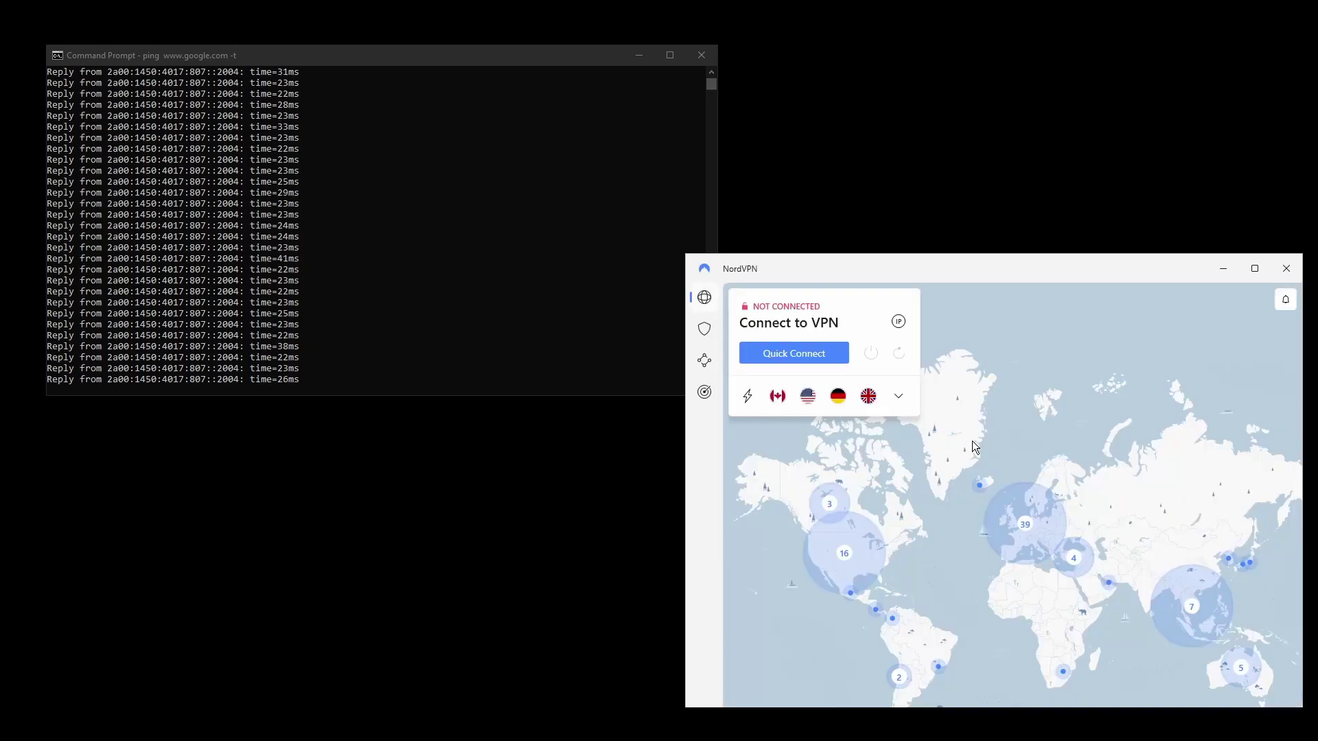
left_click(901, 399)
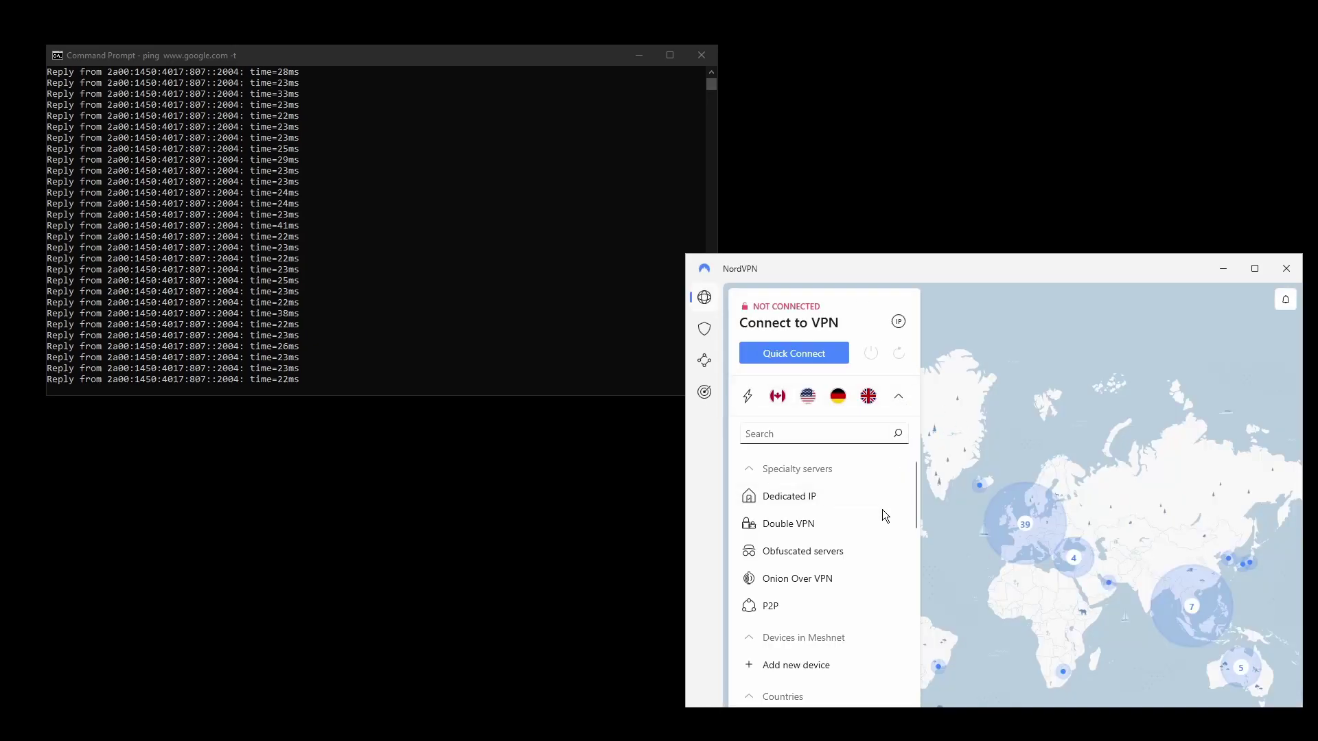
scroll(881, 509, "down", 5)
scroll(876, 520, "down", 5)
scroll(872, 526, "down", 5)
scroll(842, 525, "down", 5)
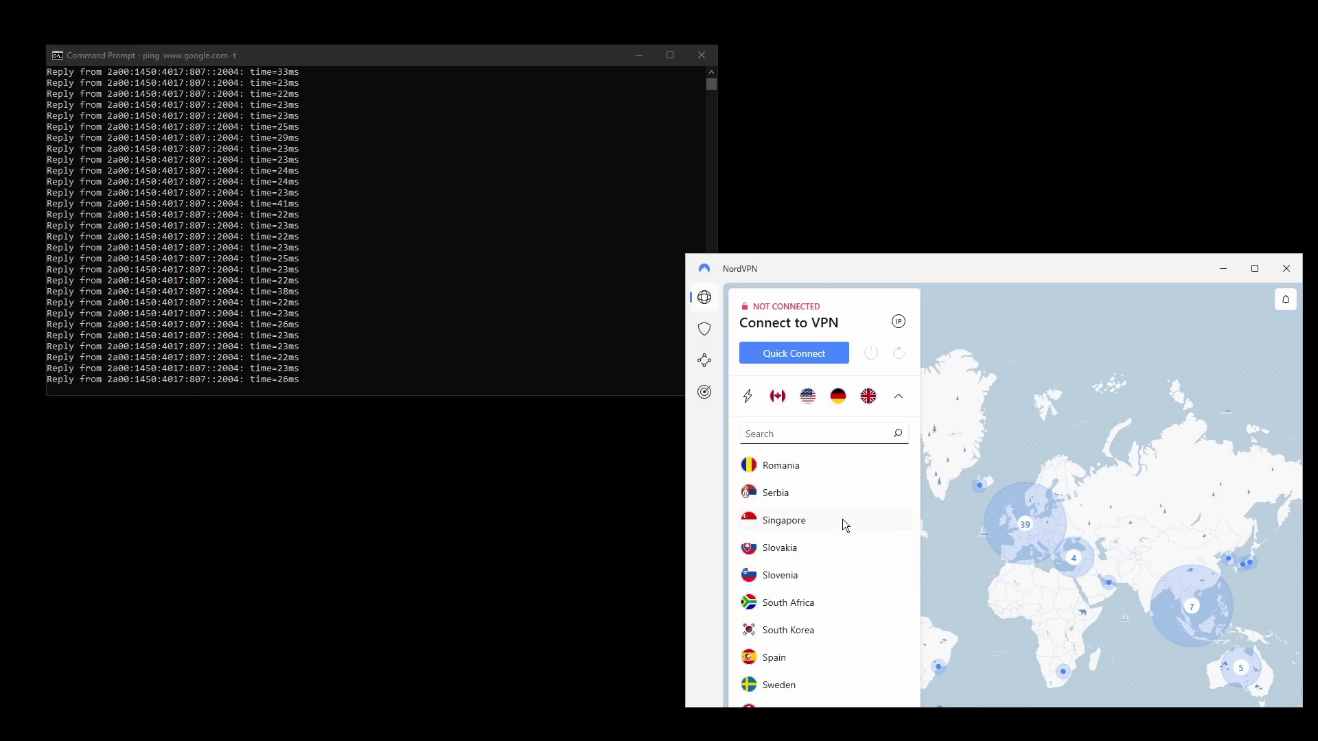
scroll(842, 520, "down", 2)
scroll(845, 512, "up", 4)
scroll(862, 504, "up", 5)
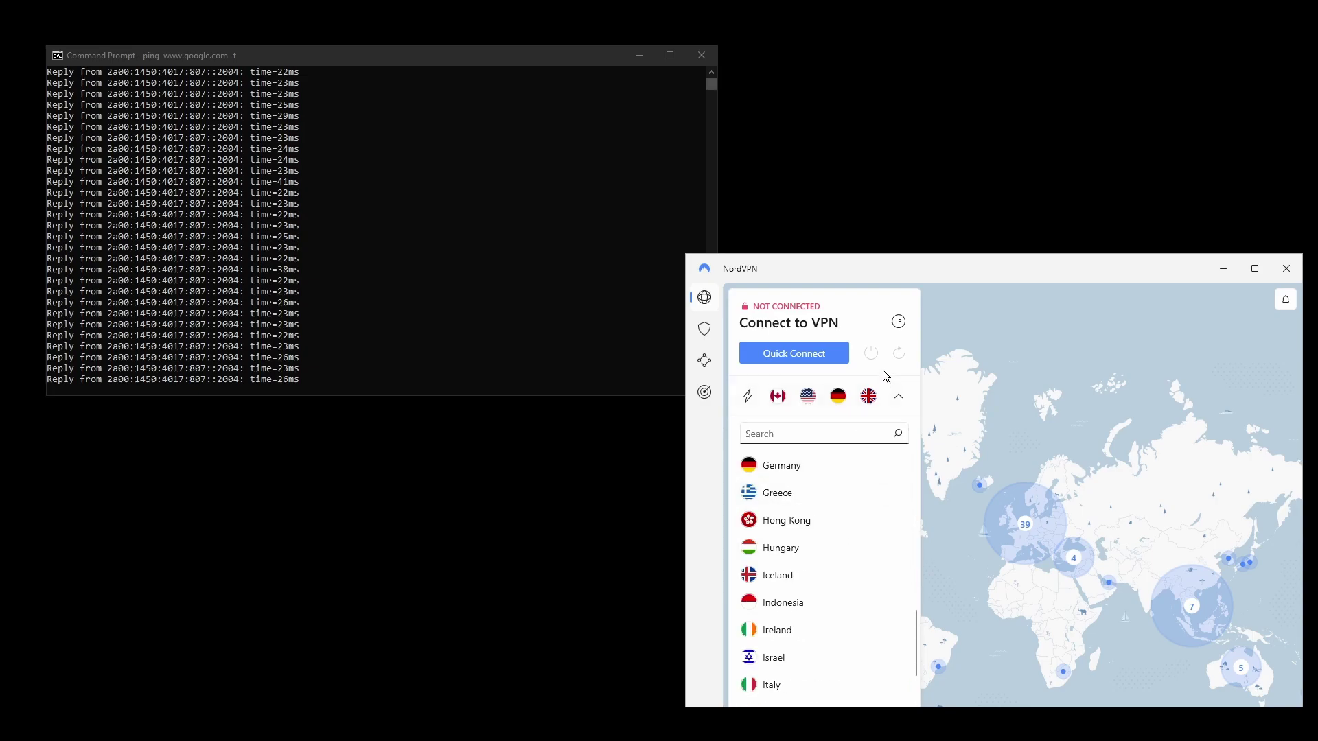
left_click(815, 354)
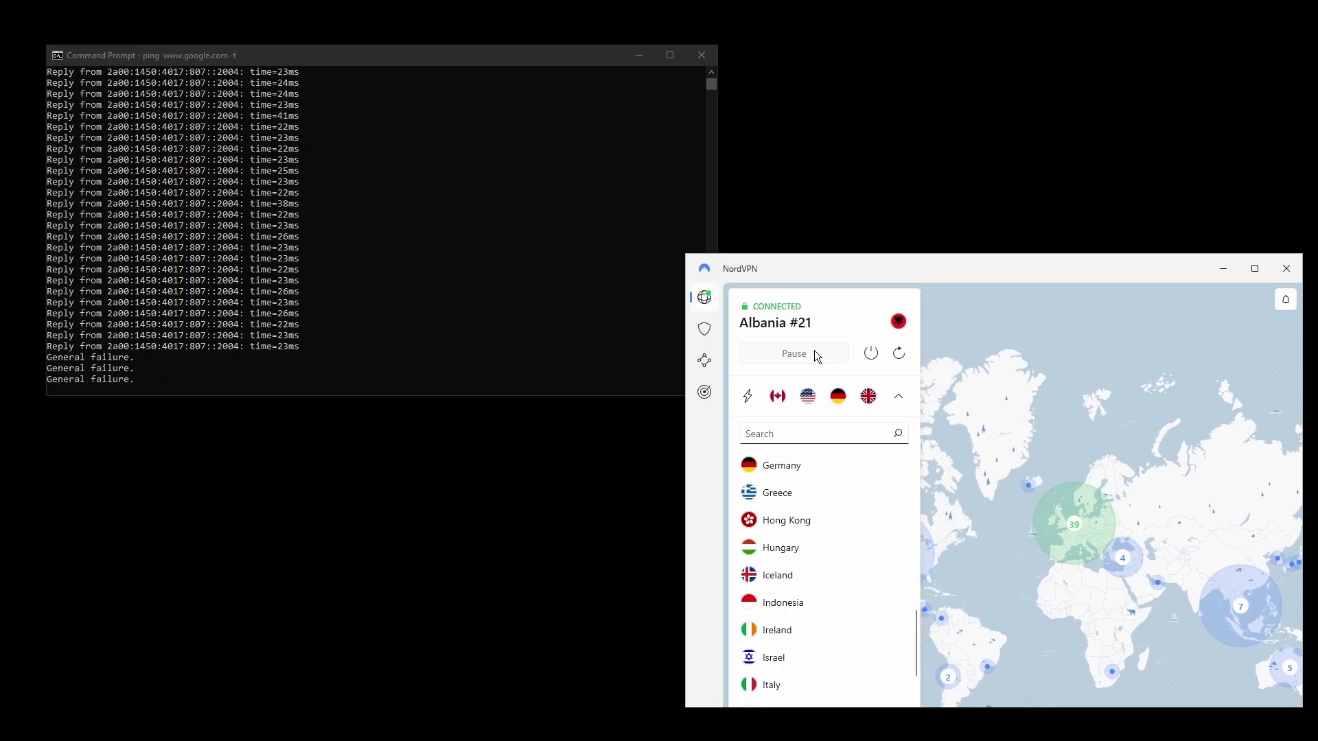
left_click(563, 317)
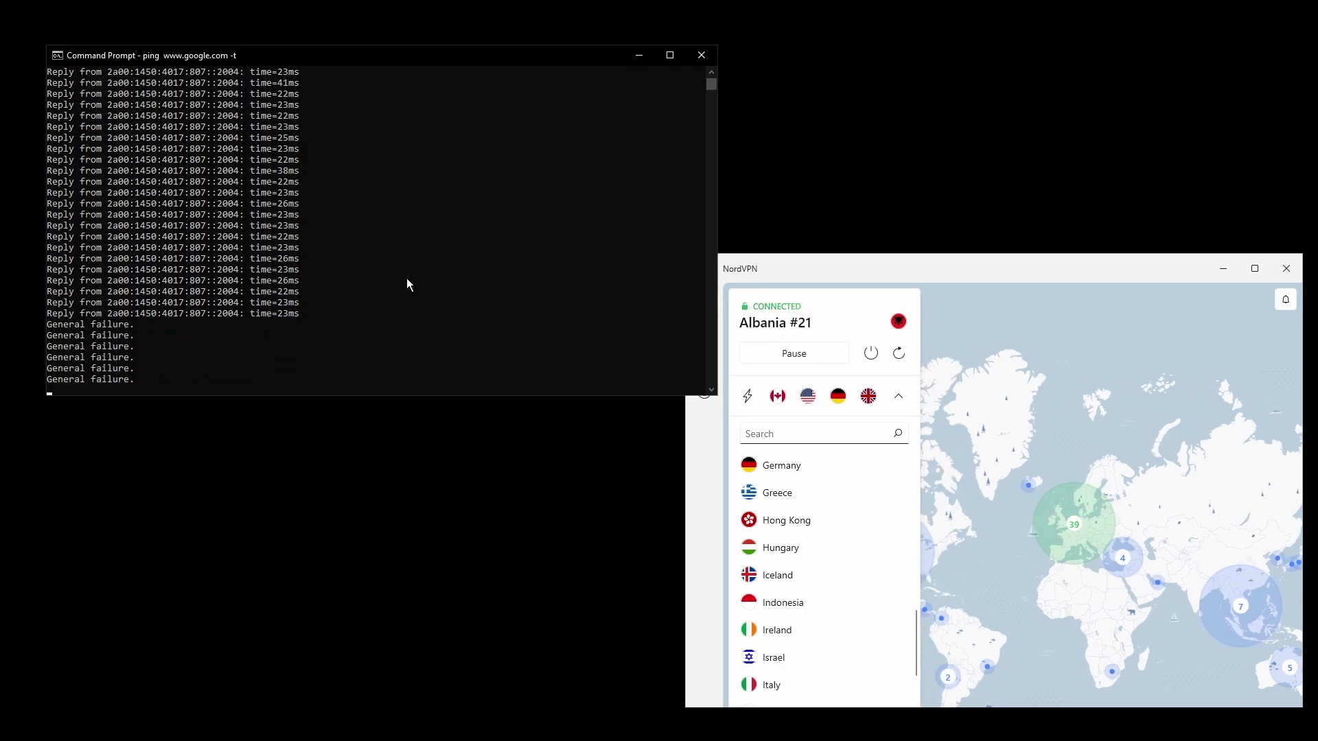
left_click(701, 55)
left_click(16, 703)
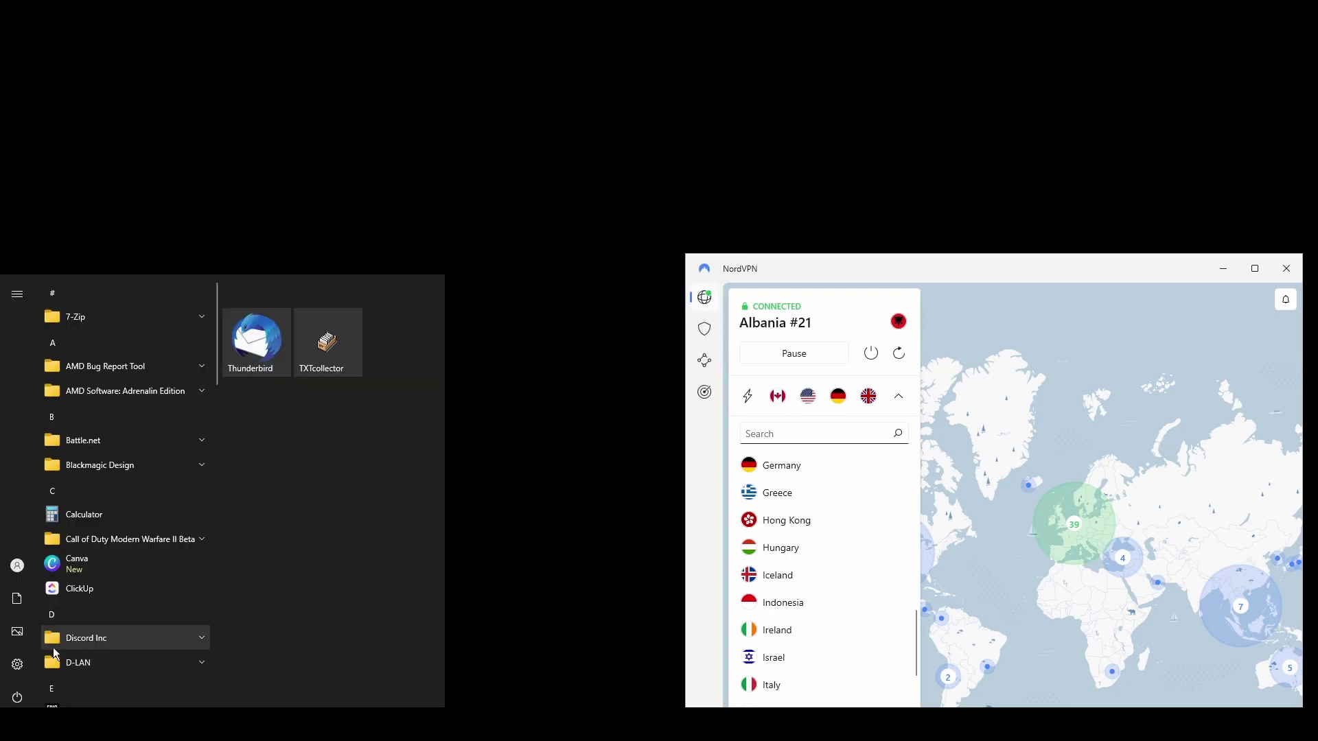
type("cmd")
key("Return")
type("ping www.google.com -t")
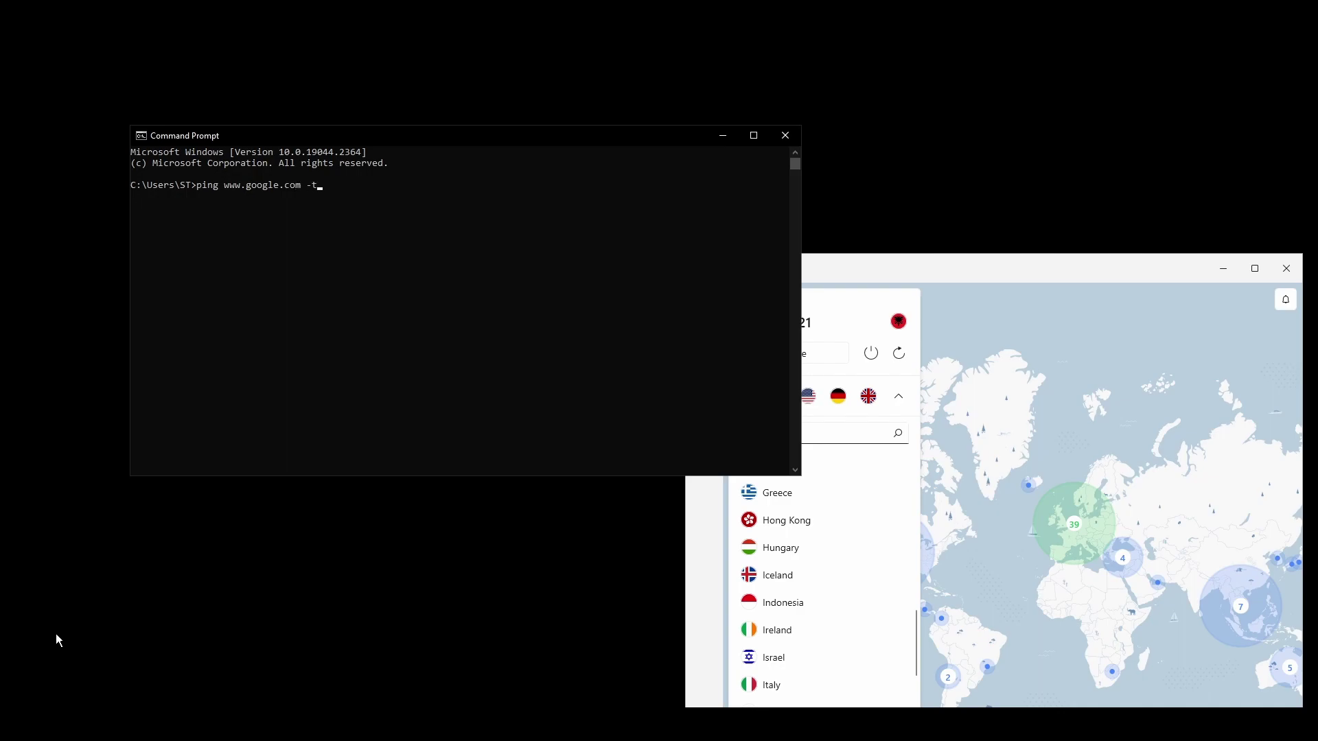
key("Return")
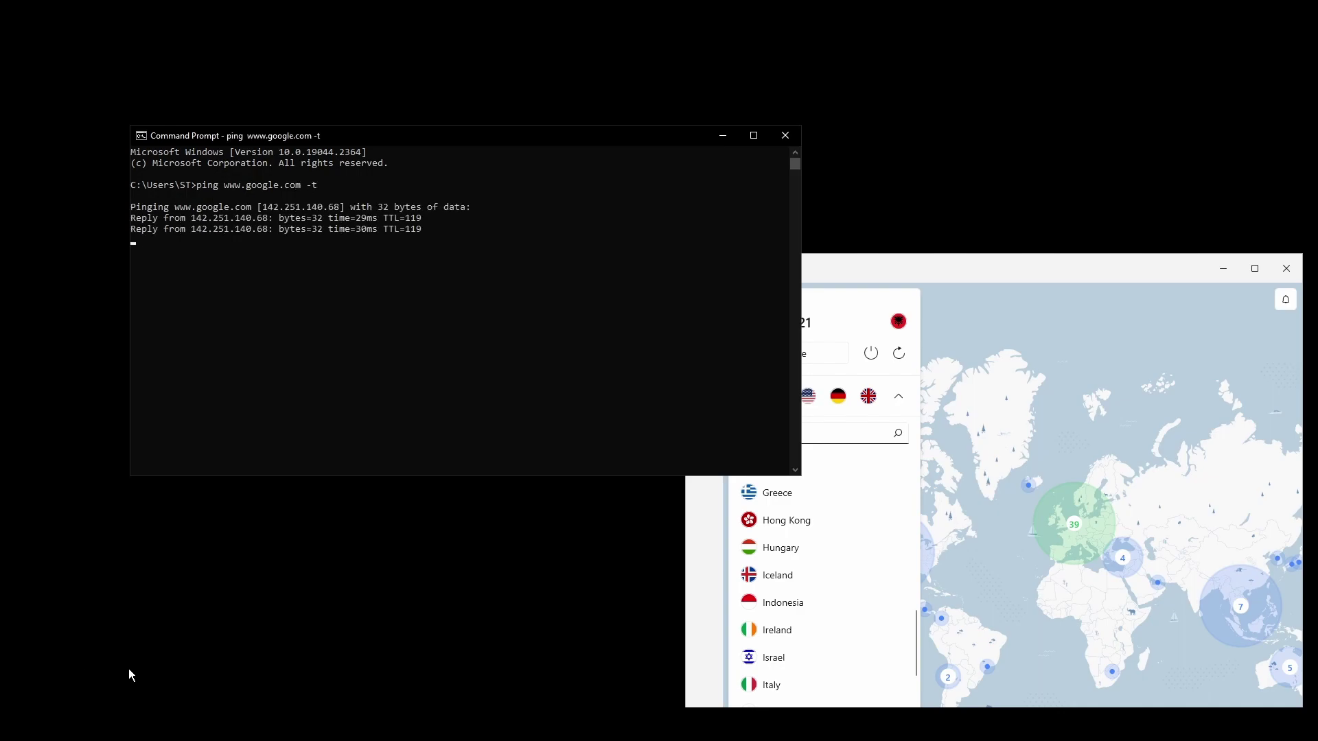
left_click_drag(531, 136, 444, 83)
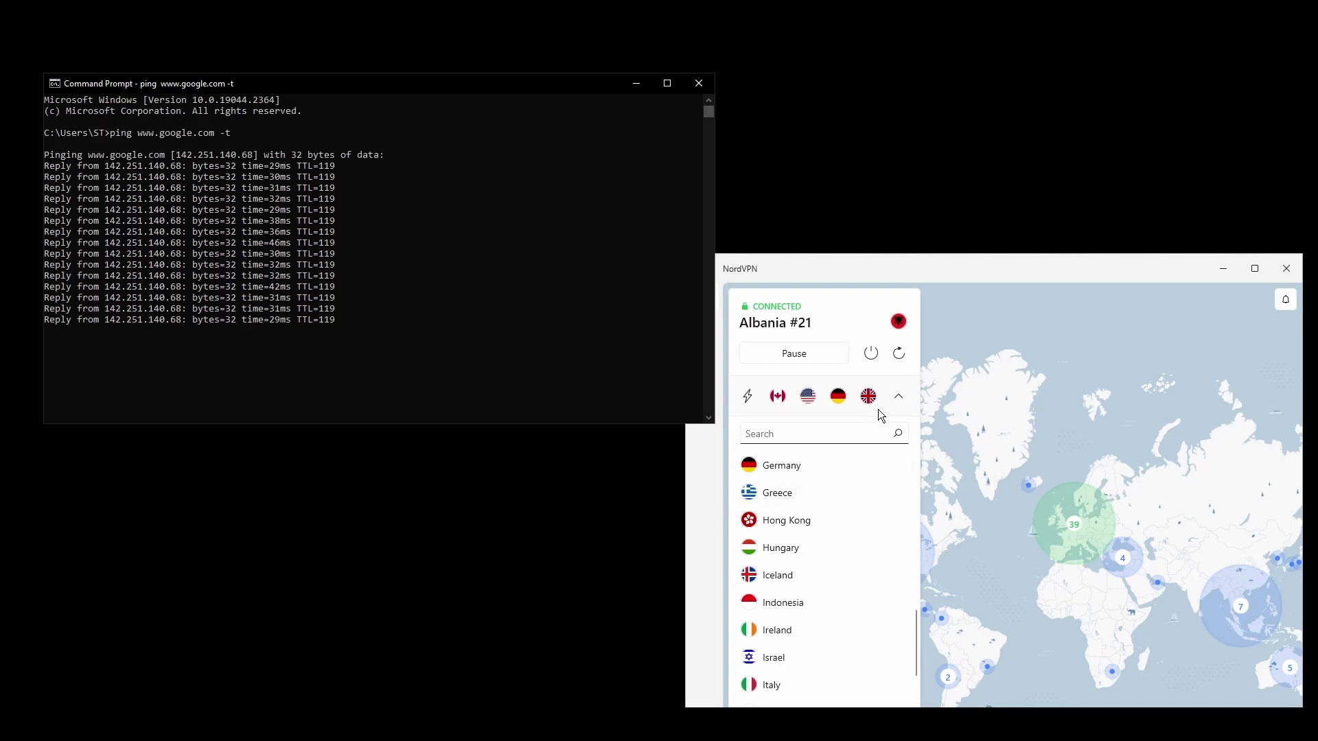
left_click(813, 460)
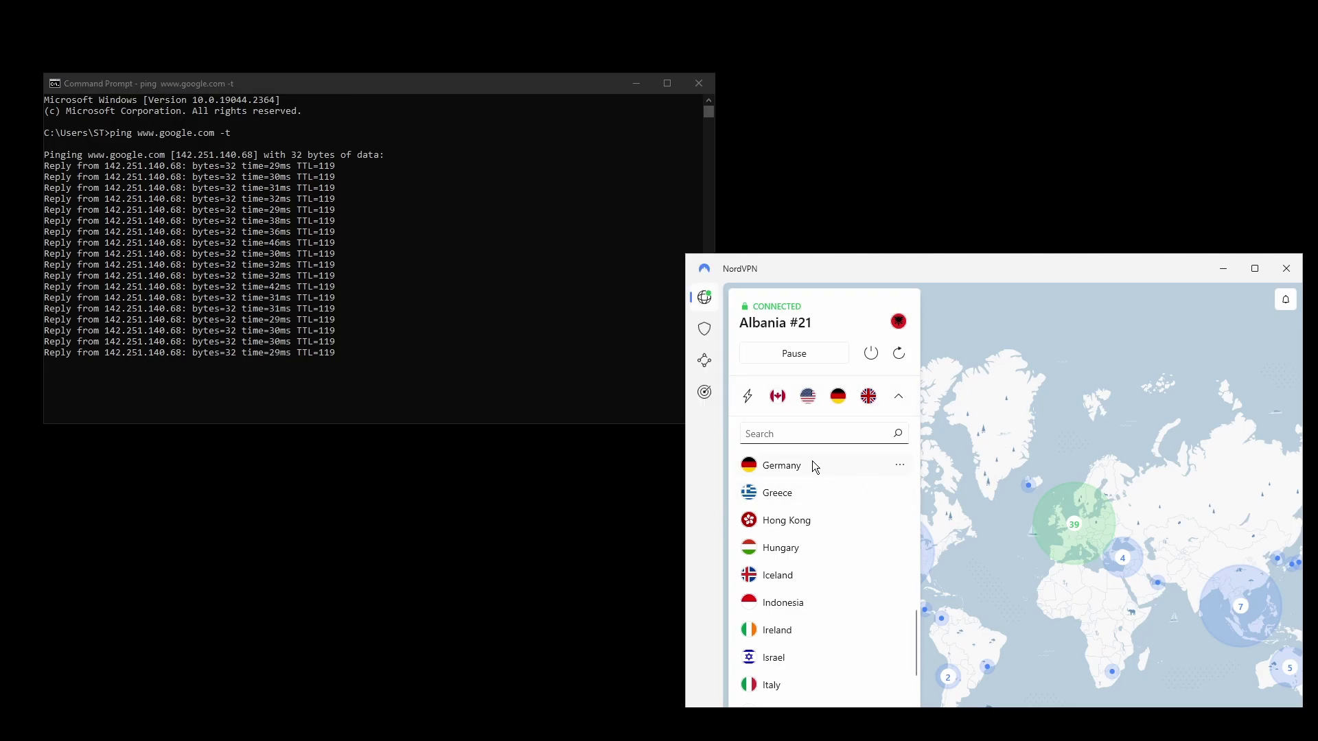